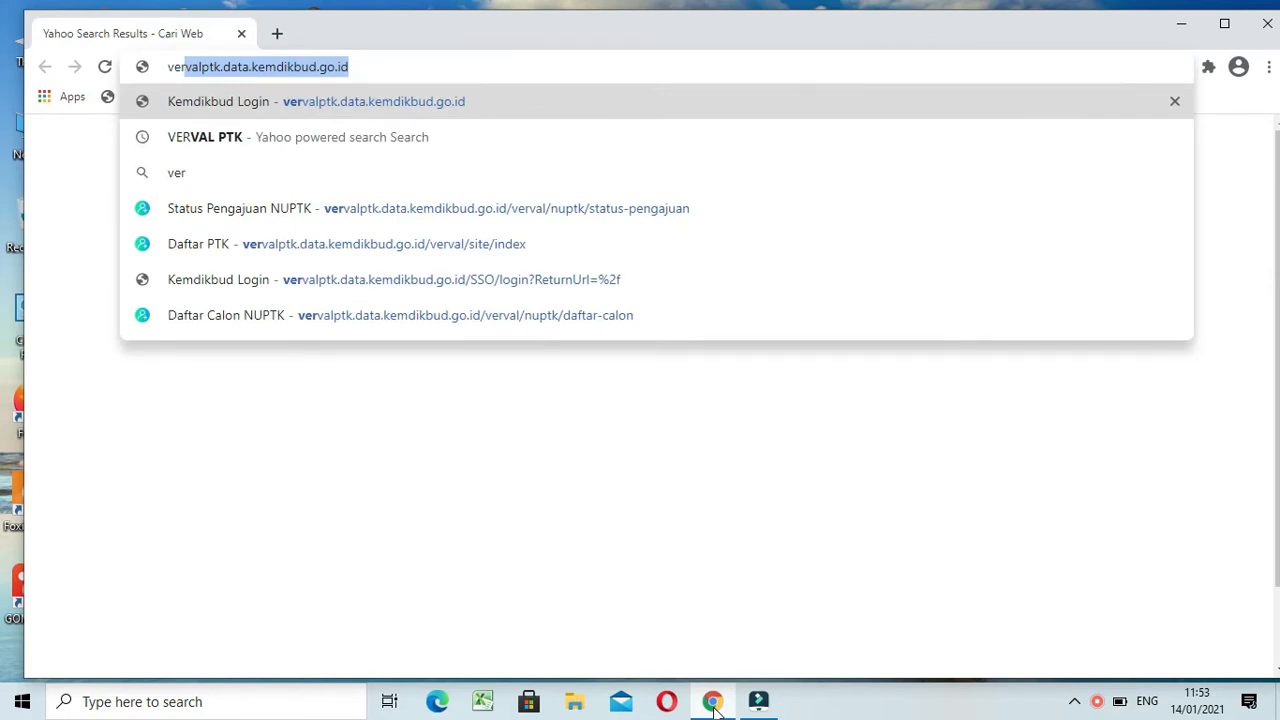
# Open vervalptk.data.kemdikbud.go.id and log in with the prefilled account credentials
pyautogui.press('Return')
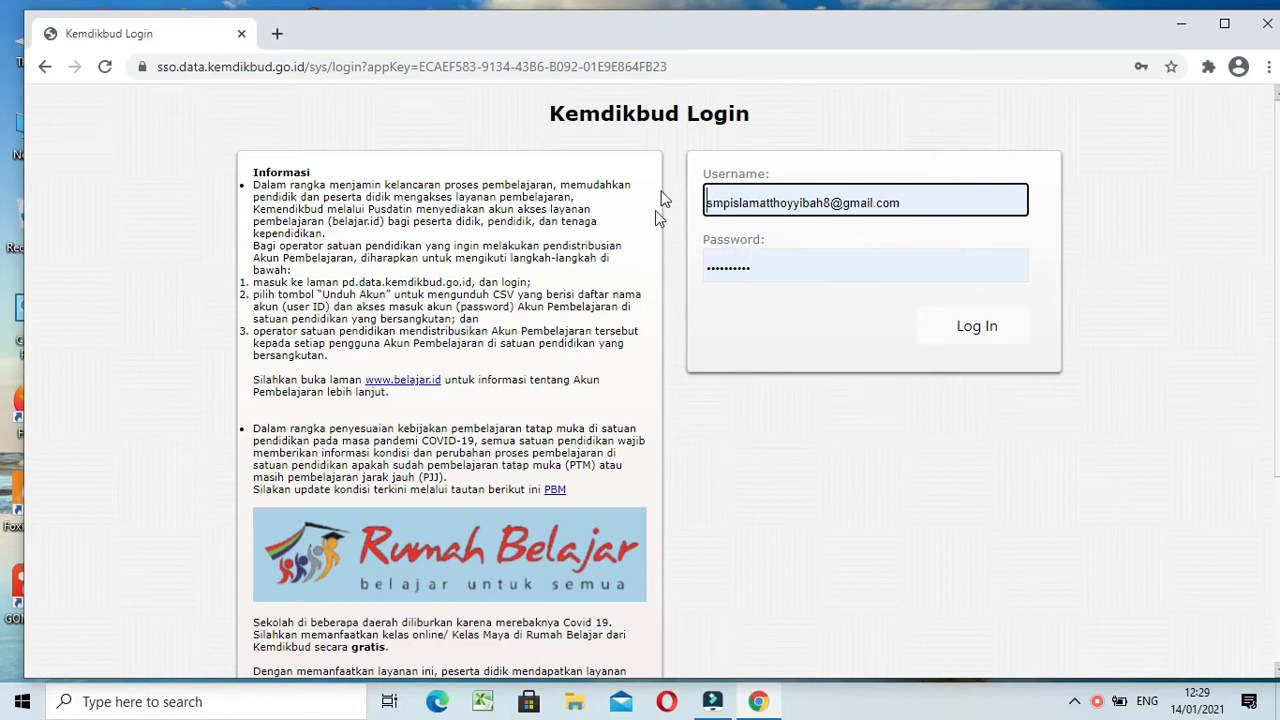
pyautogui.click(976, 338)
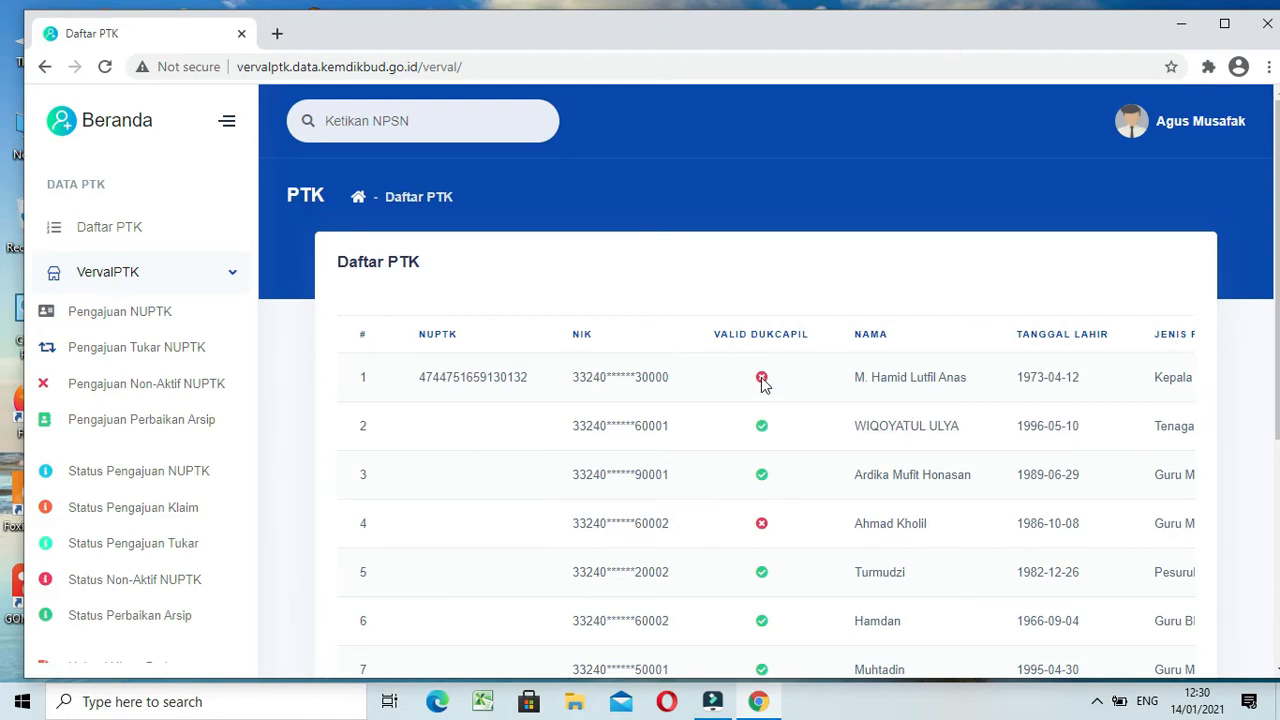
# Open the Pengajuan NUPTK candidate list and bring the Ajukan NUPTK action of each row into view
pyautogui.moveTo(762, 381)
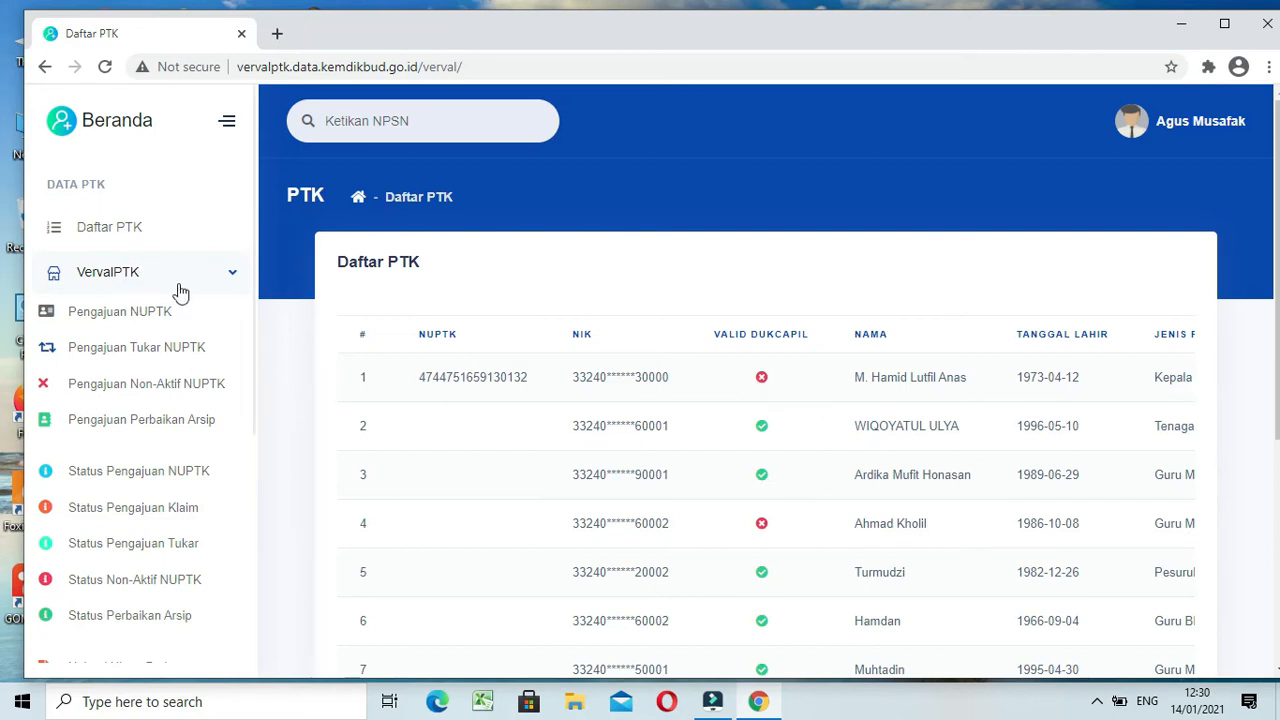
pyautogui.click(129, 318)
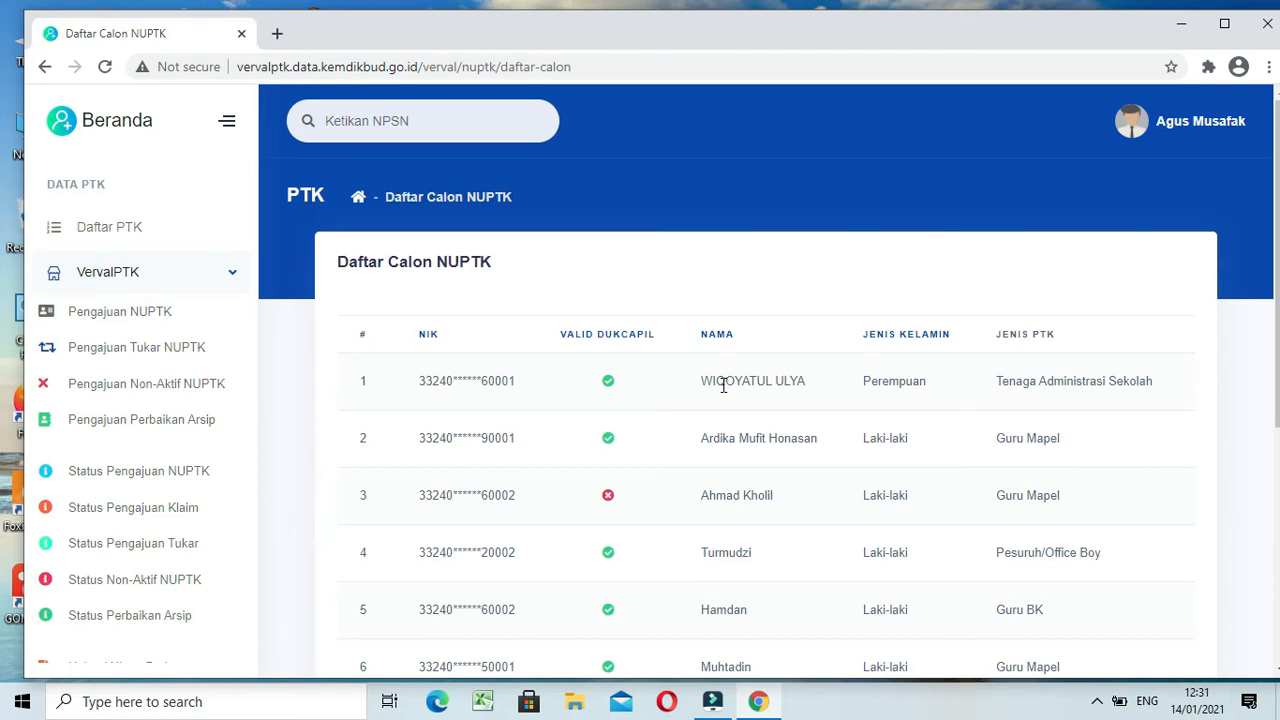
pyautogui.scroll(-1, 723, 390)
pyautogui.scroll(-3, 723, 397)
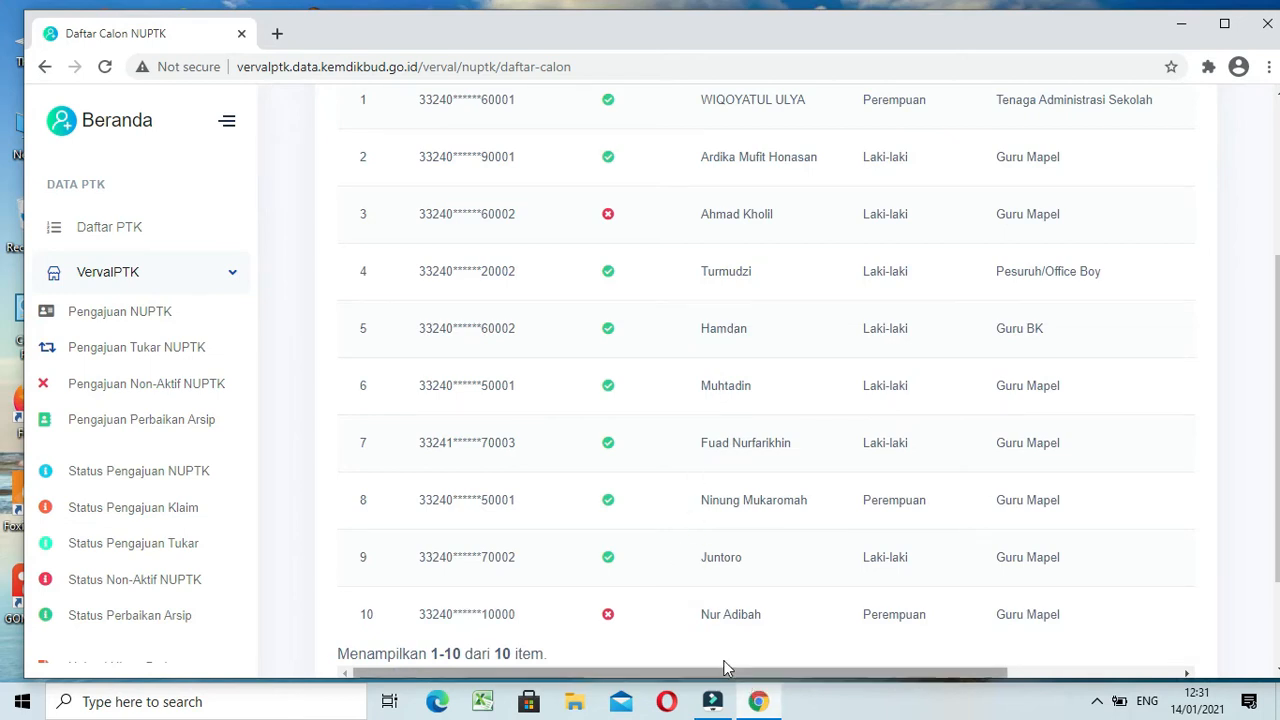
pyautogui.moveTo(654, 670); pyautogui.dragTo(790, 676)
pyautogui.scroll(2, 966, 465)
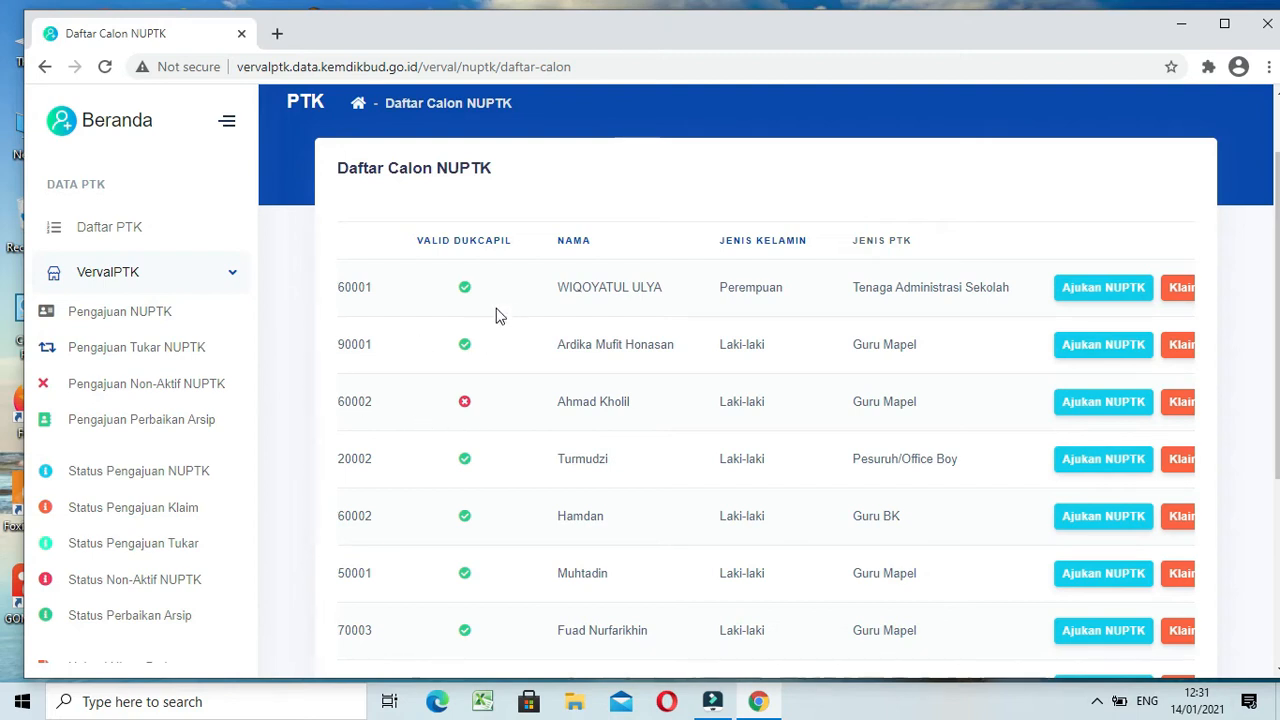
# Open gtk.data.kemdikbud.go.id in a new browser tab and go to its NUPTK Syarat dan Ketentuan page
pyautogui.click(277, 34)
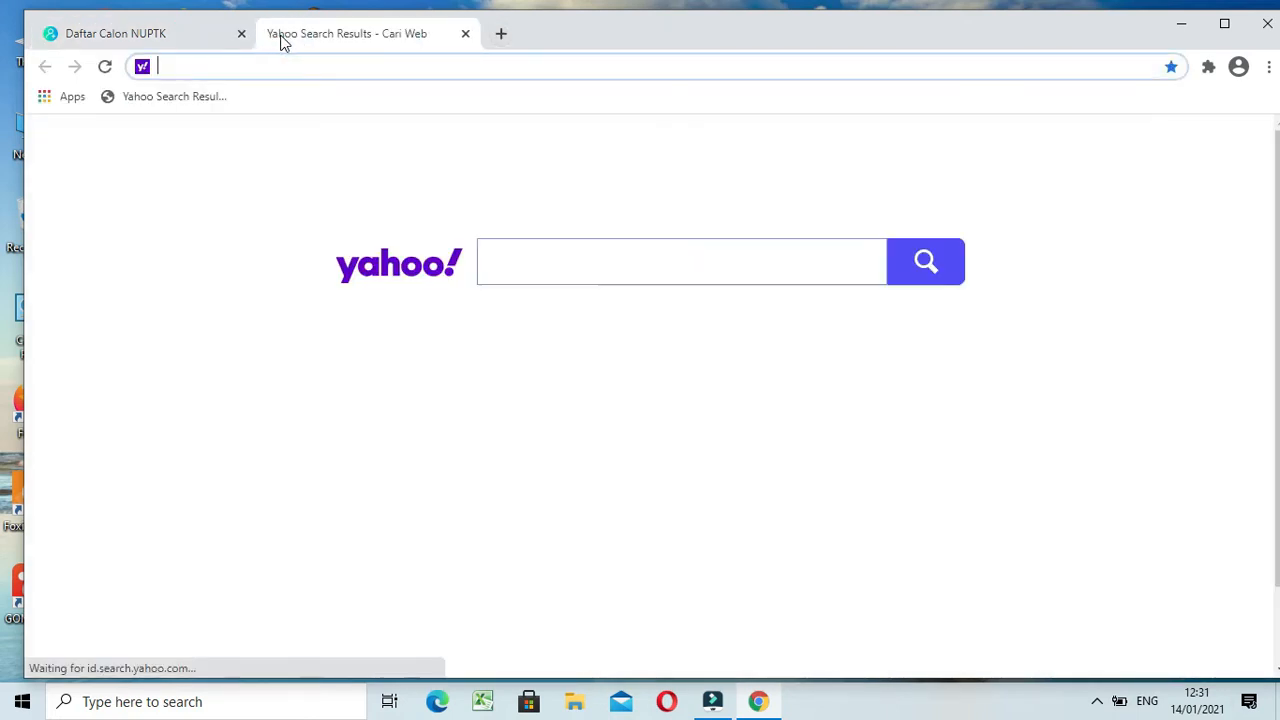
pyautogui.write('gt')
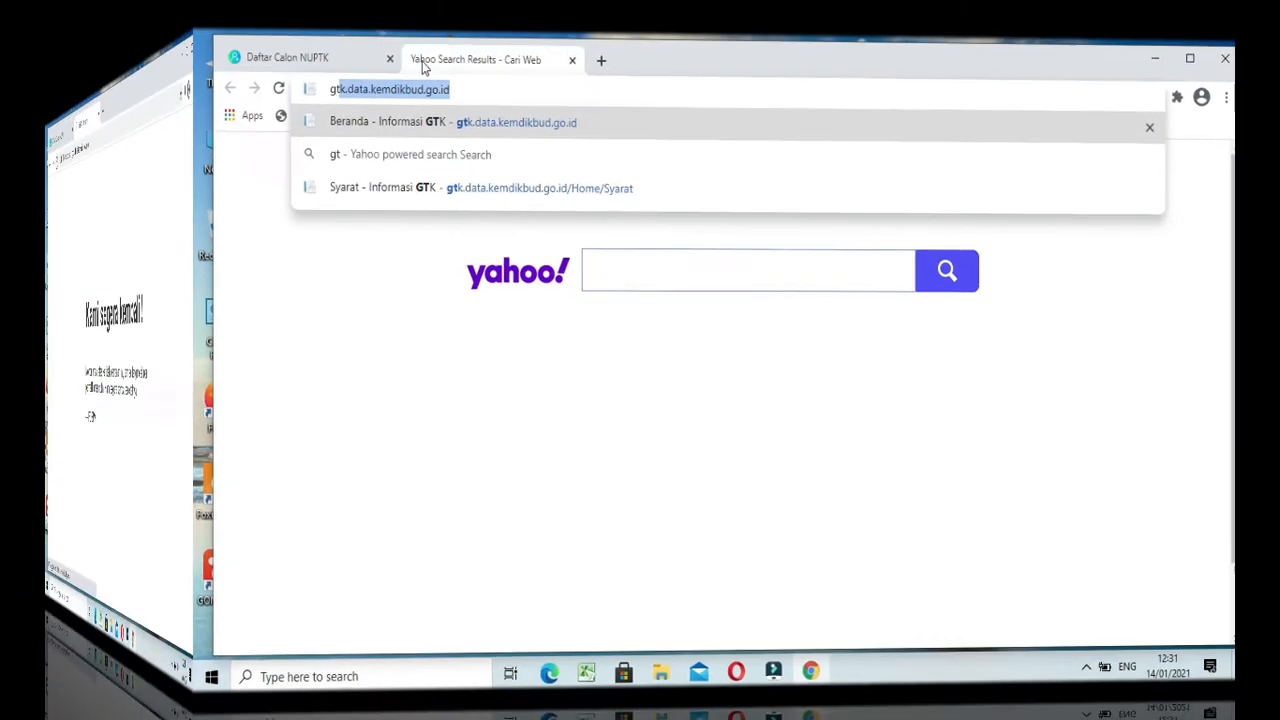
pyautogui.press('Return')
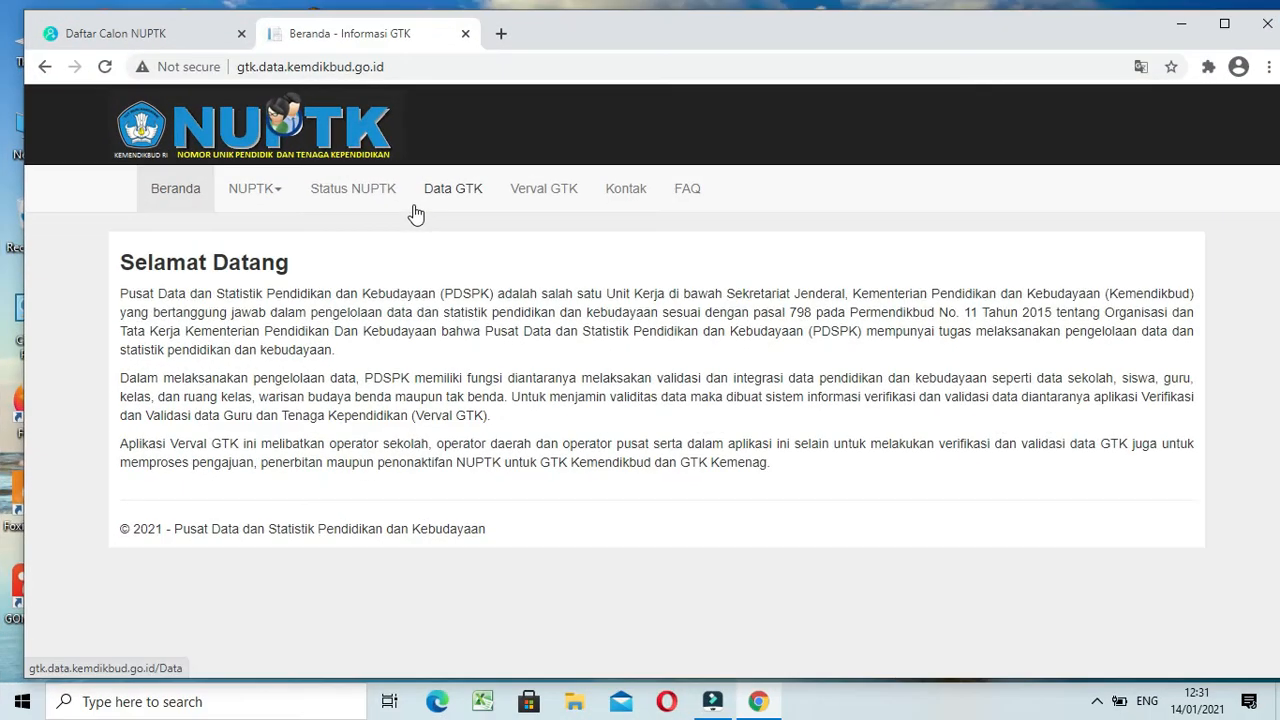
pyautogui.click(275, 194)
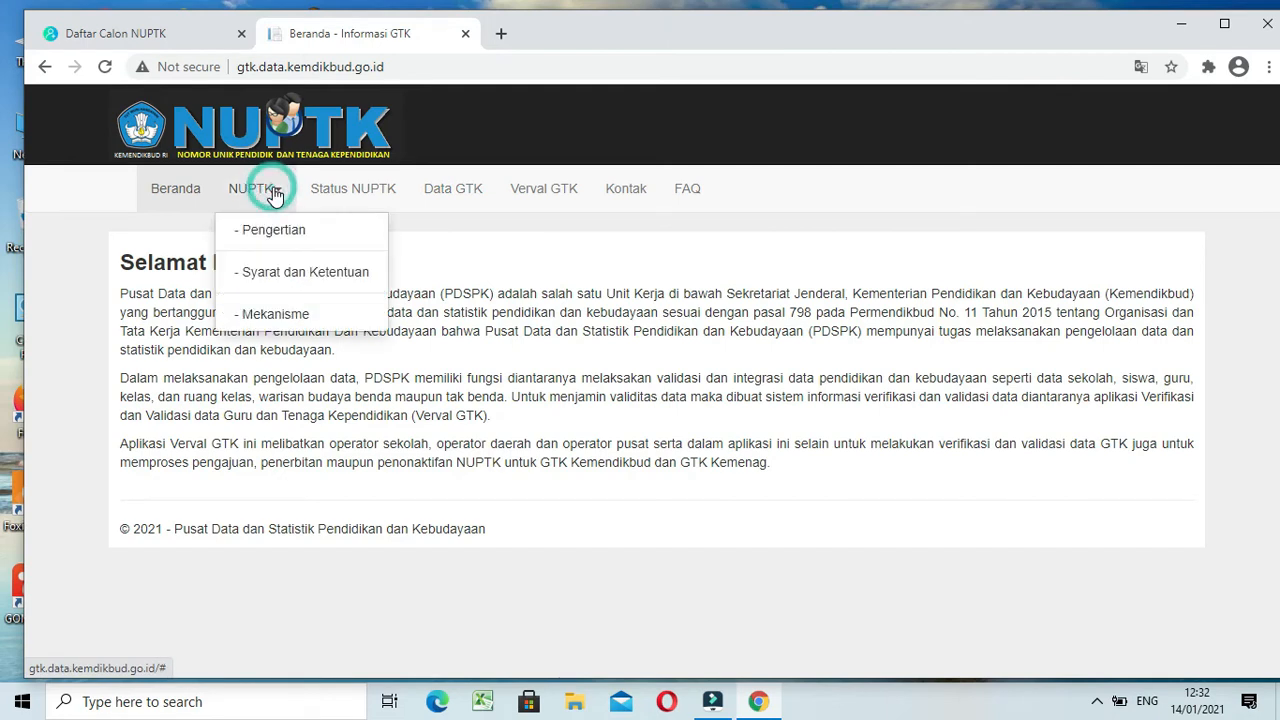
pyautogui.click(291, 282)
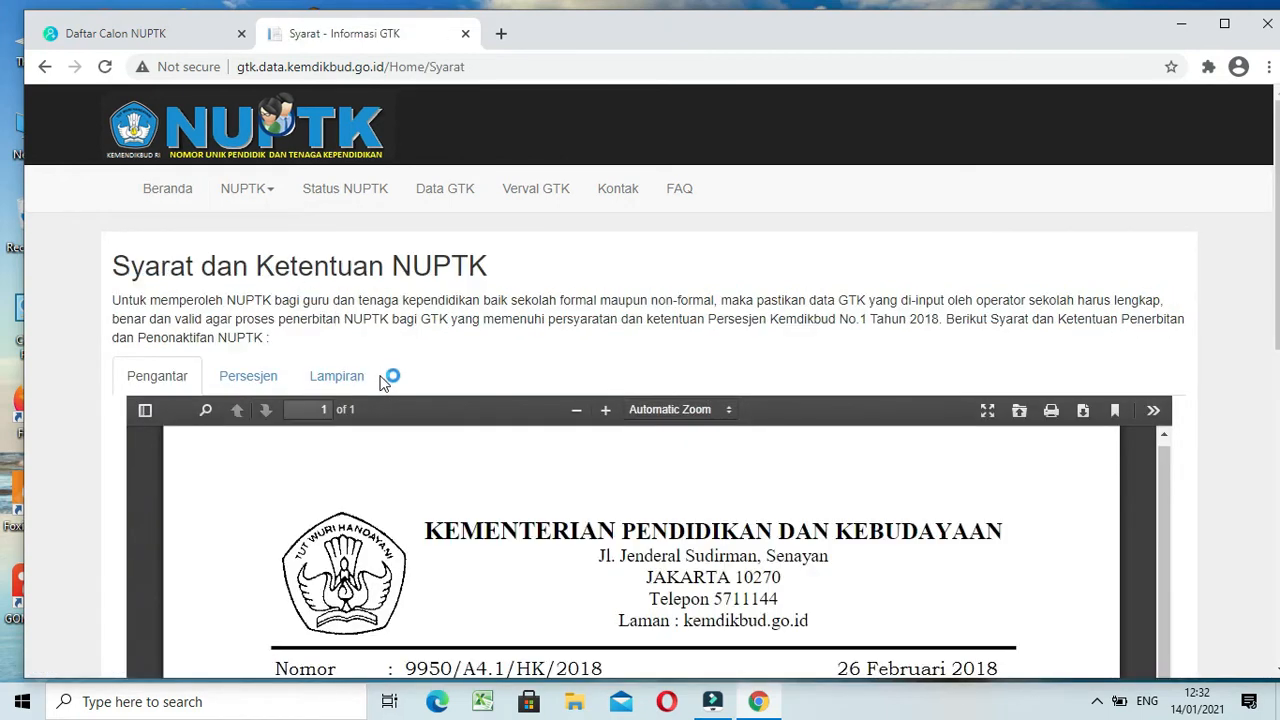
# Read the attachment requirements a to f for an NUPTK request on page 5 of the Persesjen document
pyautogui.scroll(-2, 383, 382)
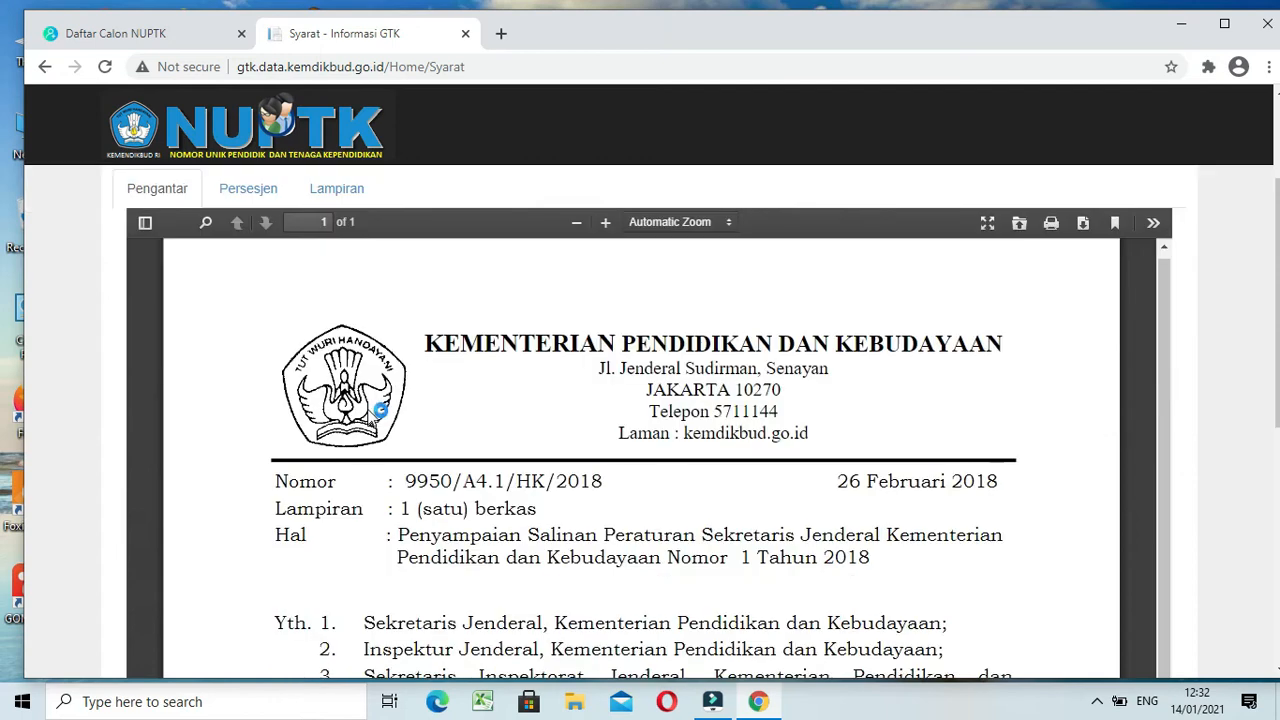
pyautogui.click(252, 192)
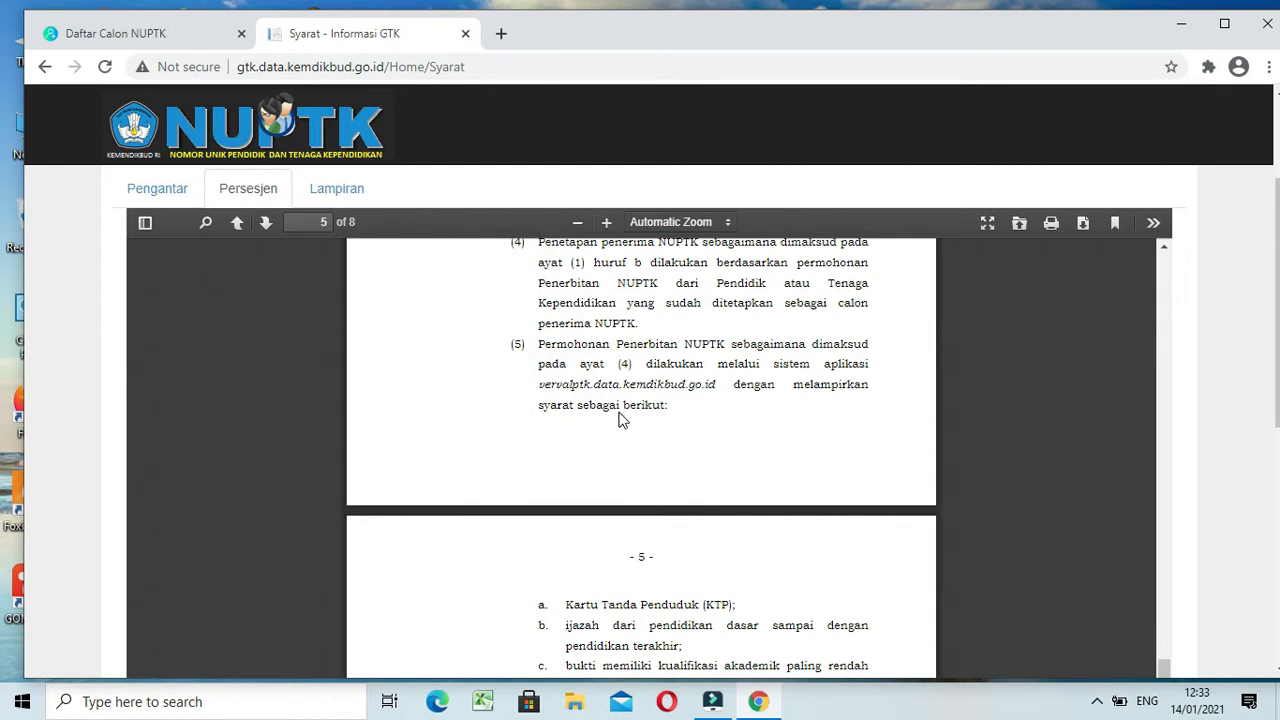
pyautogui.scroll(-2, 619, 420)
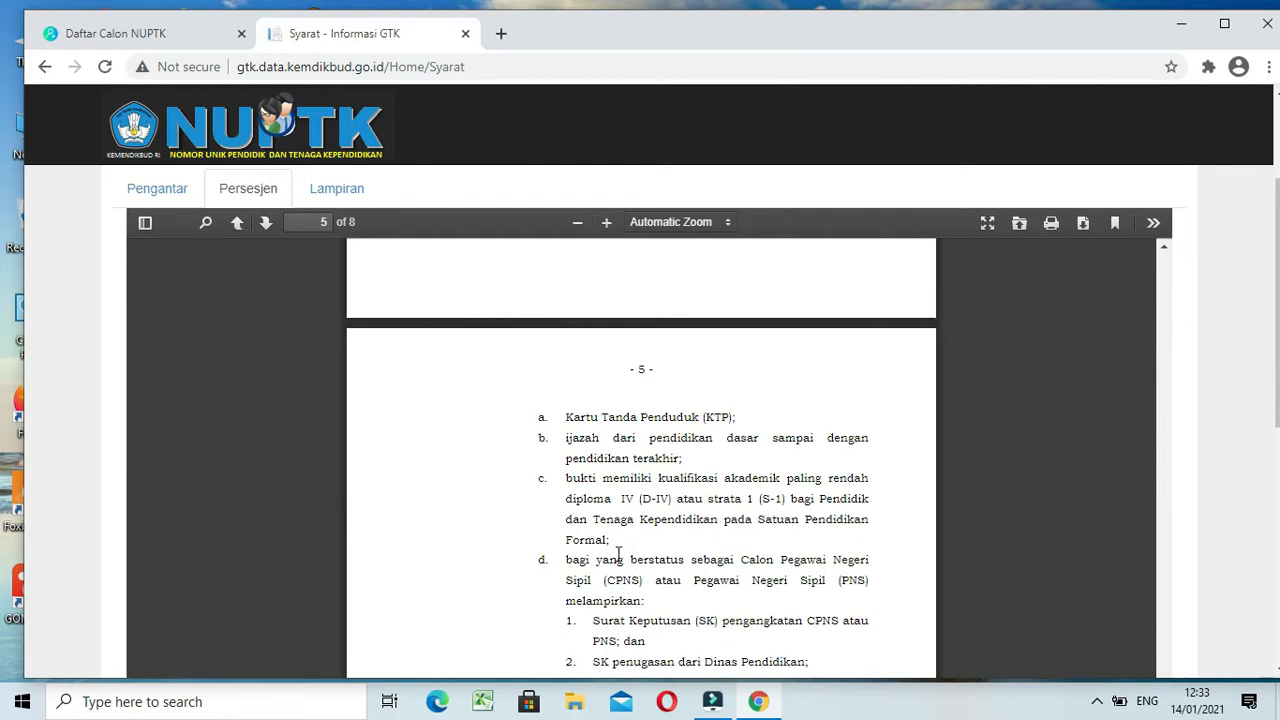
pyautogui.scroll(-1, 620, 556)
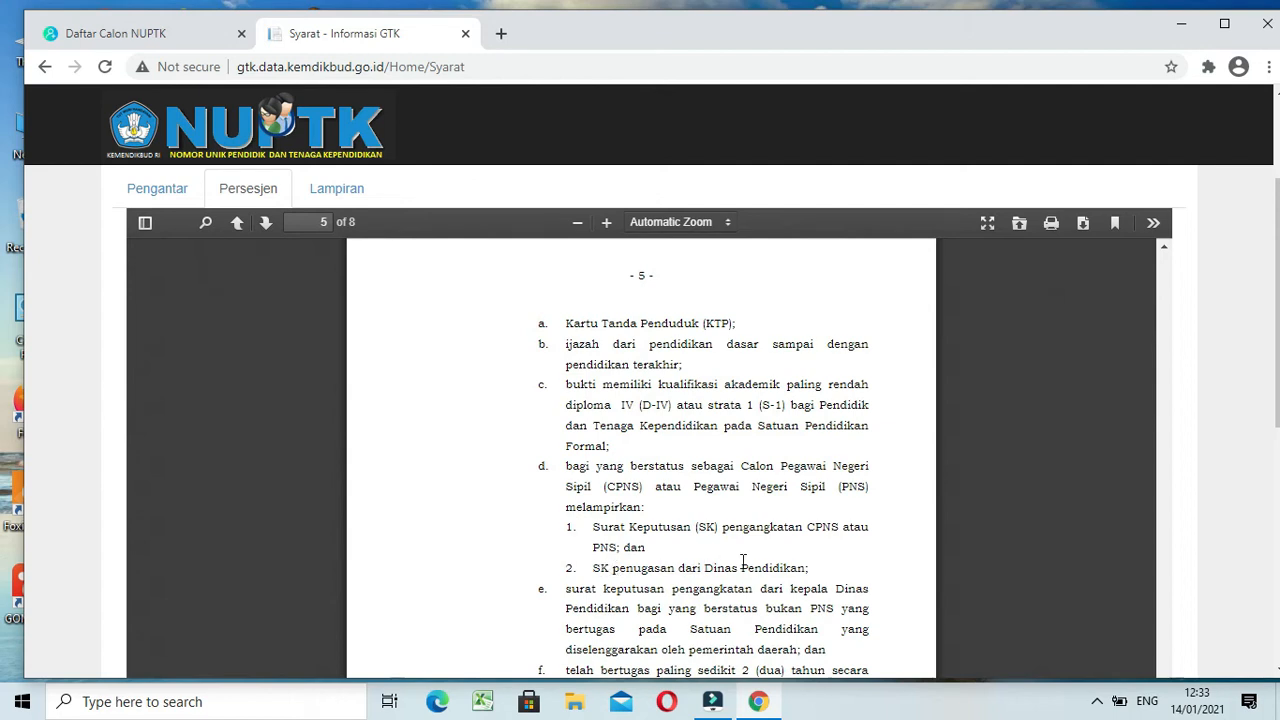
pyautogui.scroll(-1, 735, 563)
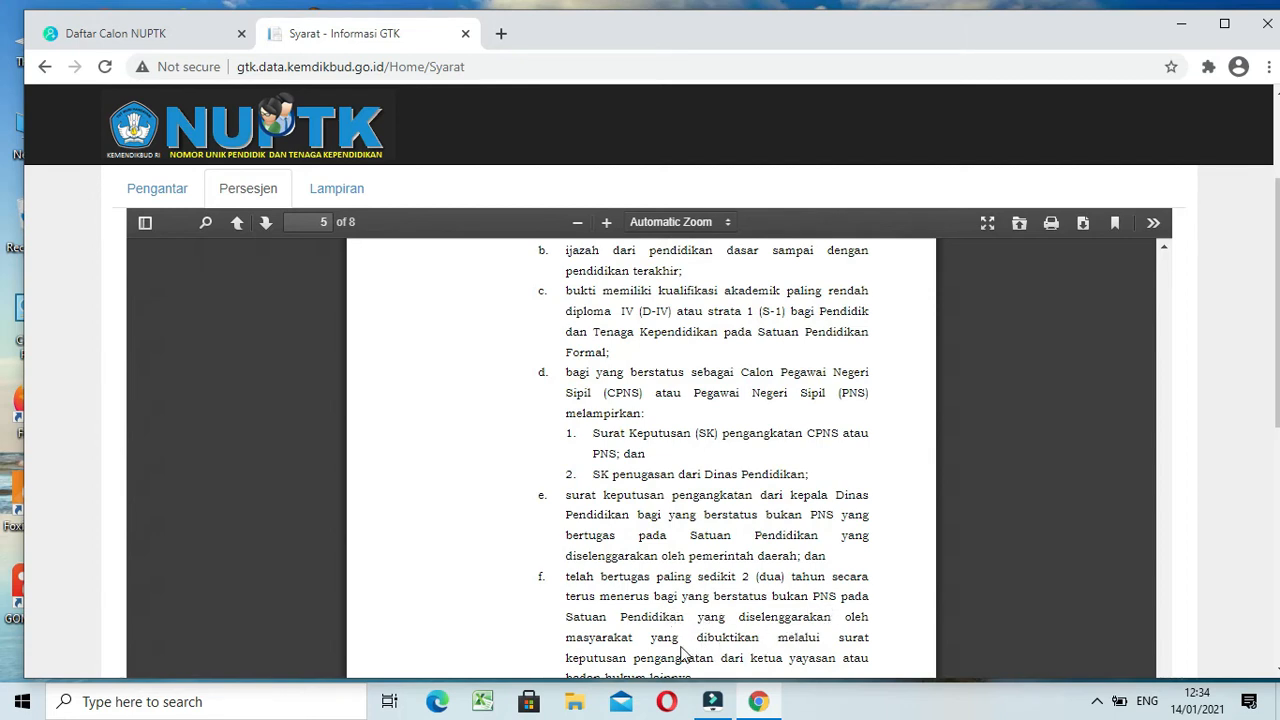
pyautogui.scroll(-1, 679, 638)
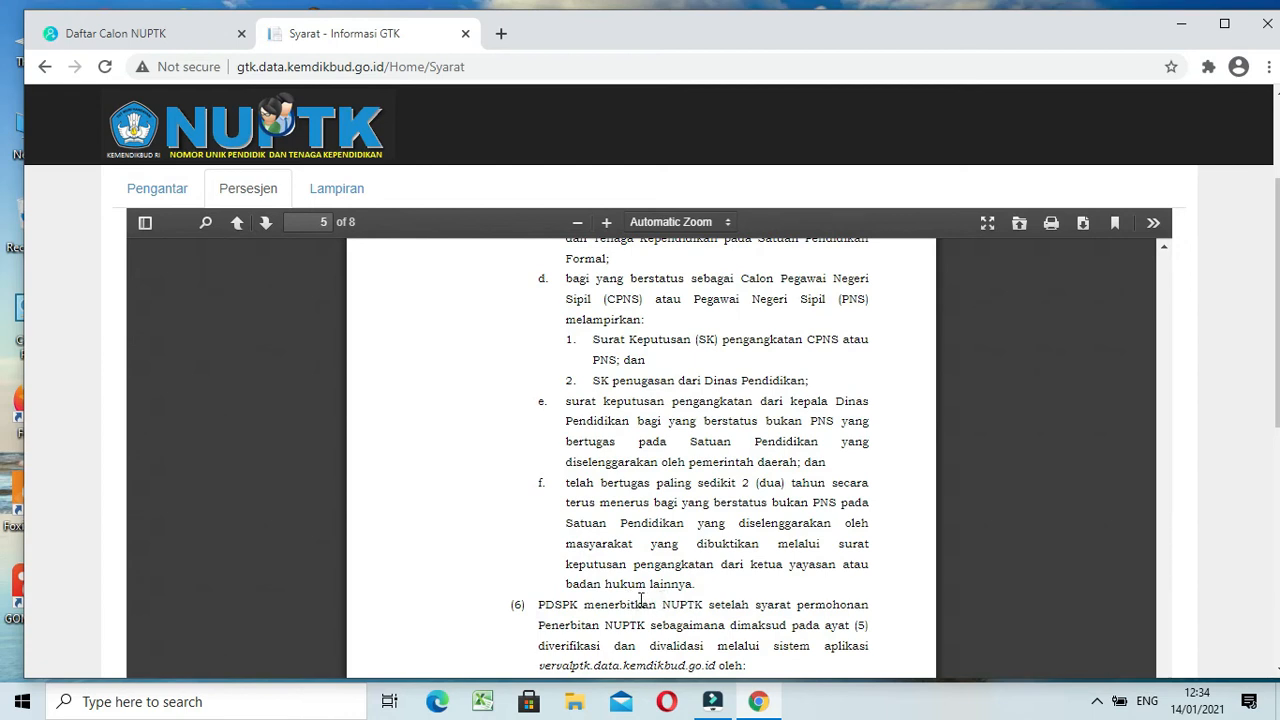
pyautogui.scroll(1, 641, 598)
pyautogui.scroll(1, 637, 597)
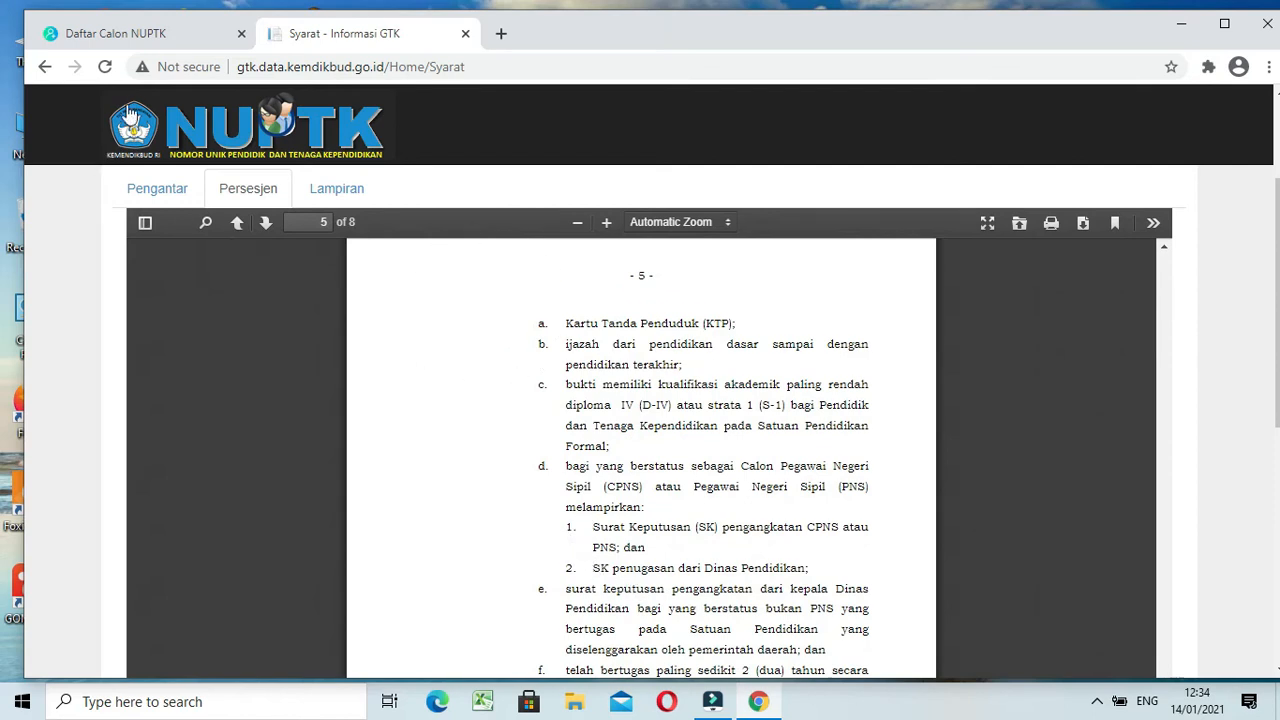
# Return to the Daftar Calon NUPTK list and open the NUPTK application form for the second-to-last candidate
pyautogui.click(141, 38)
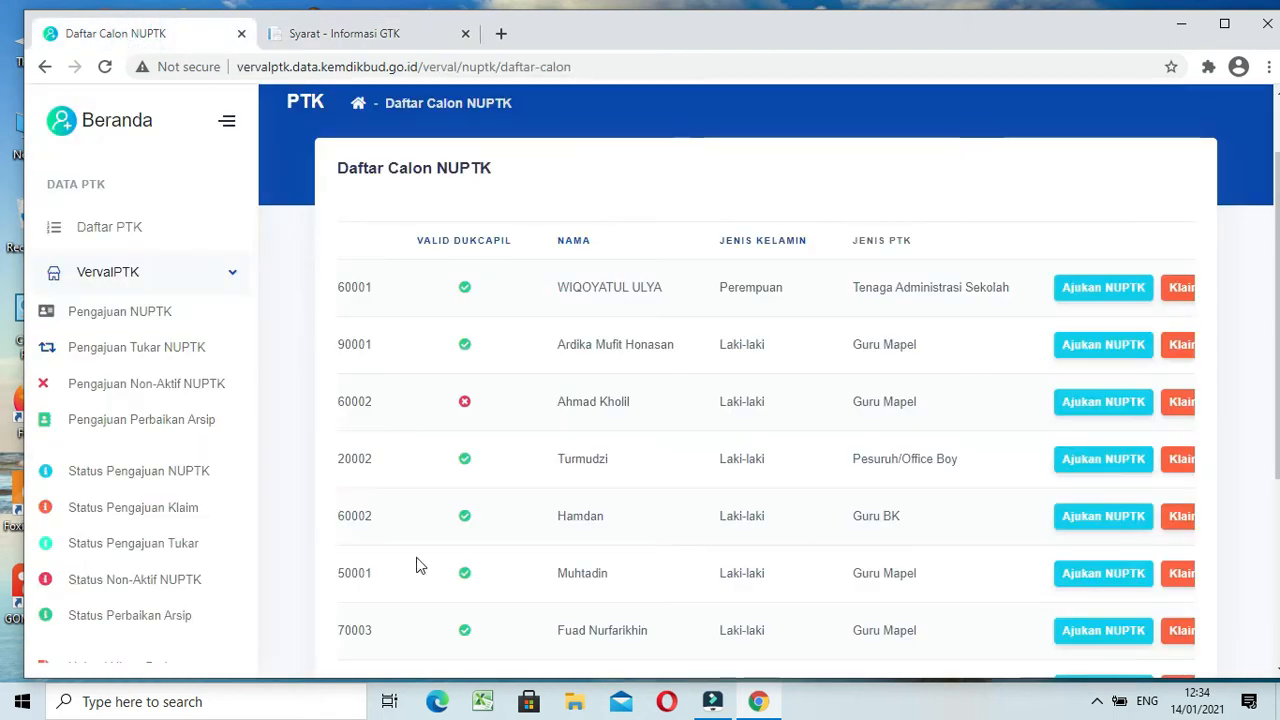
pyautogui.scroll(-3, 512, 500)
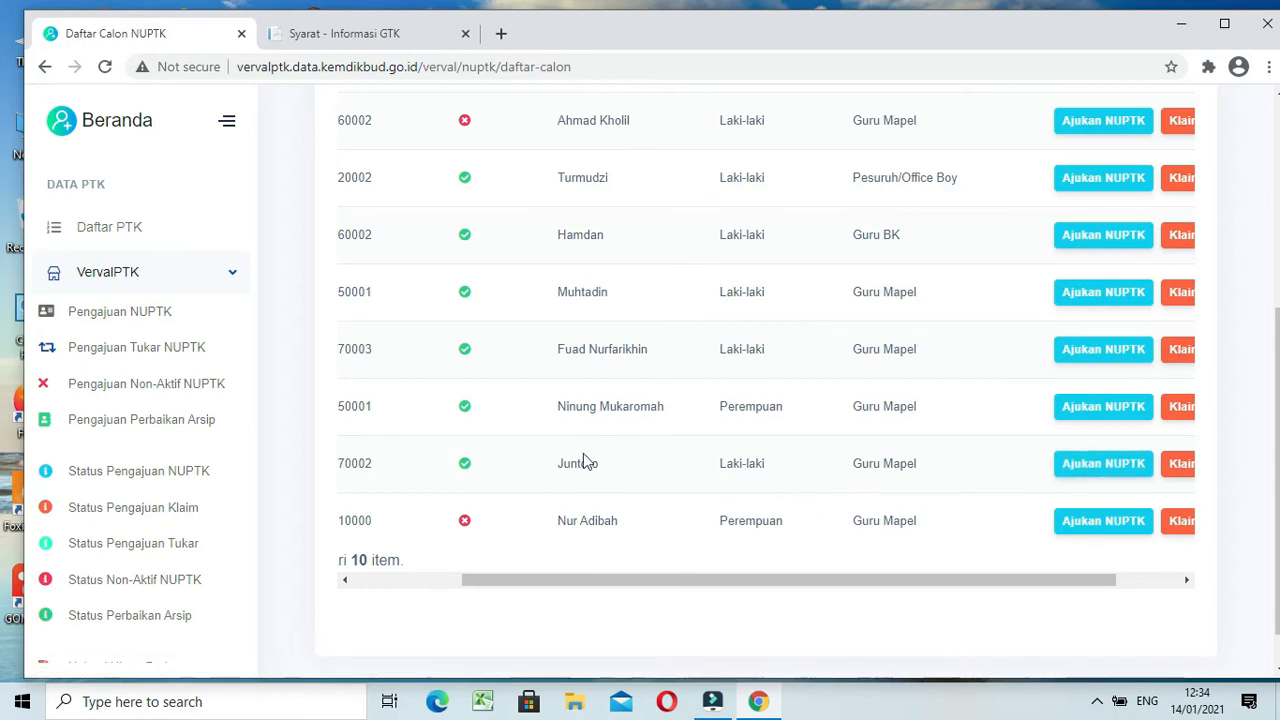
pyautogui.click(1071, 466)
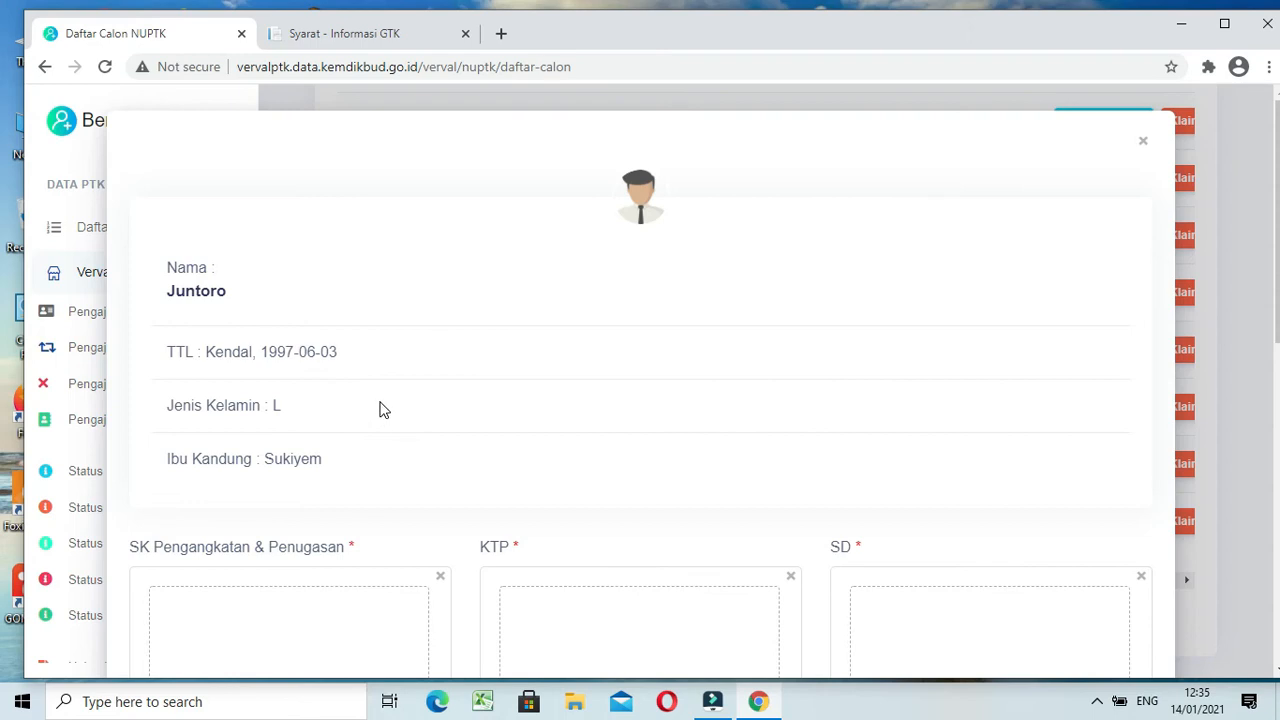
# Attach the "0. SK Pengangkatan, Pmbagian tgs" PDF as the SK Pengangkatan & Penugasan document and check its pages in the preview
pyautogui.scroll(-2, 380, 408)
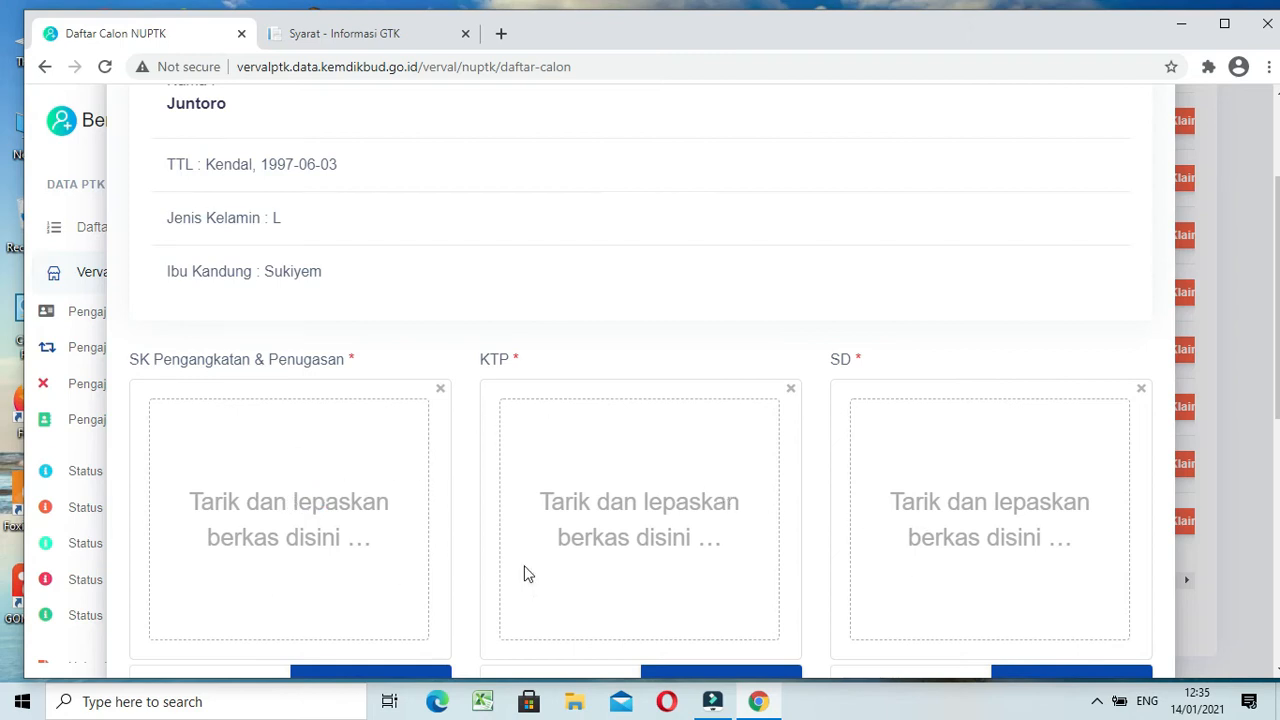
pyautogui.scroll(-1, 241, 541)
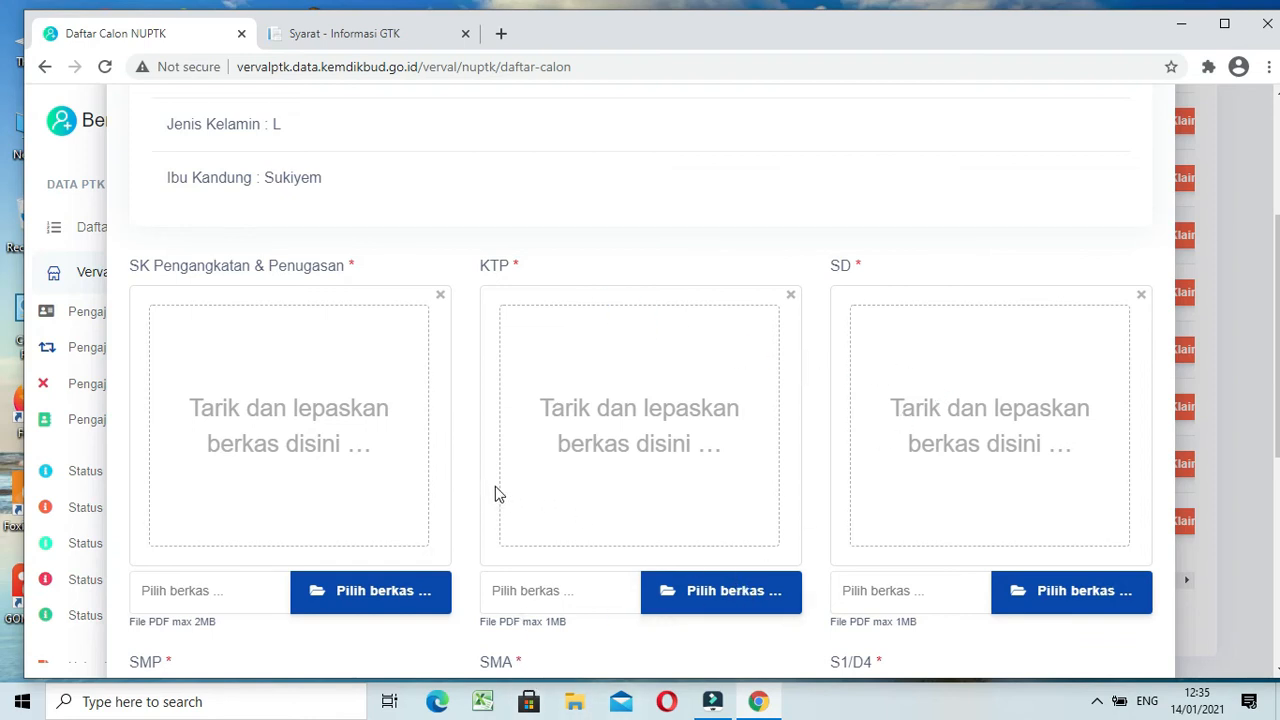
pyautogui.scroll(-1, 525, 467)
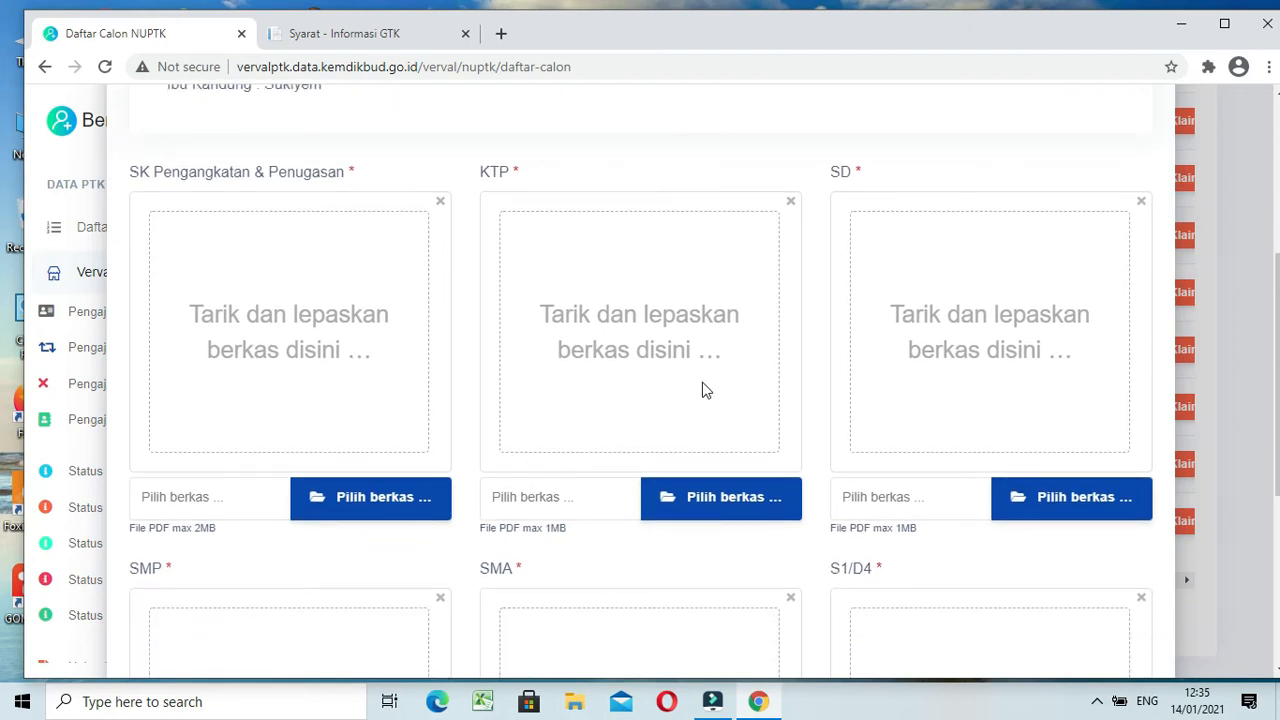
pyautogui.click(348, 499)
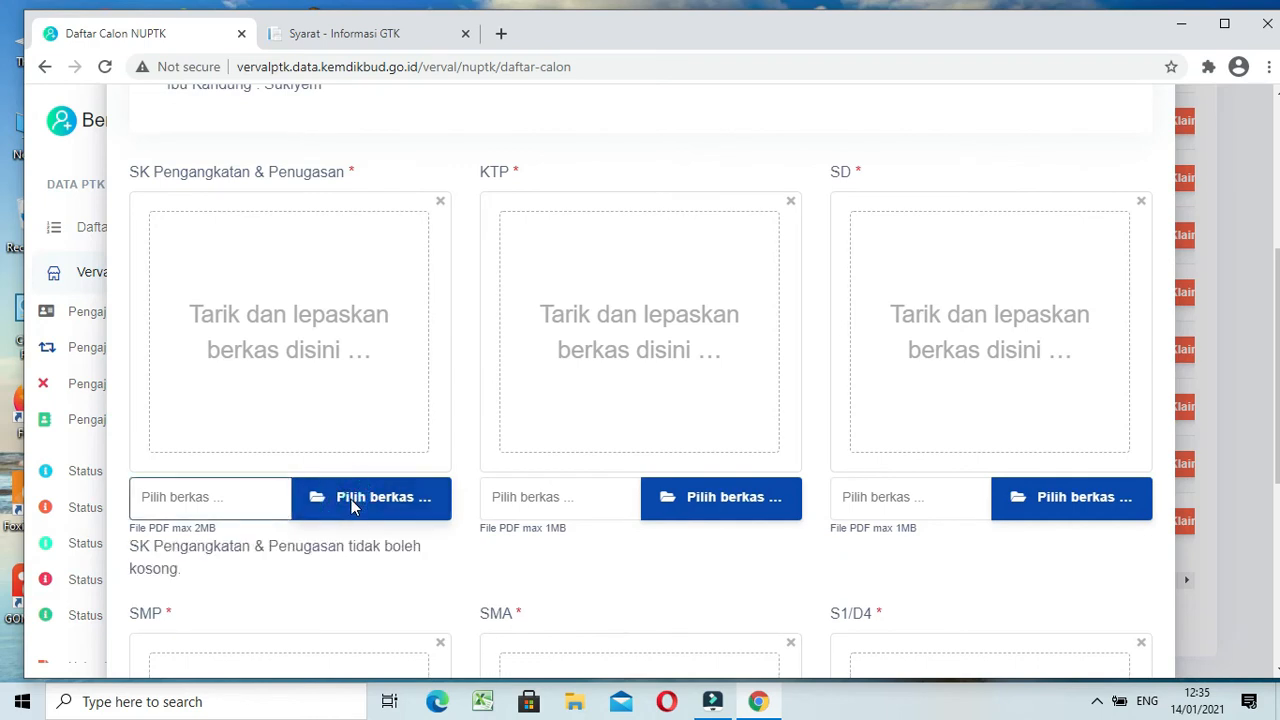
pyautogui.click(352, 505)
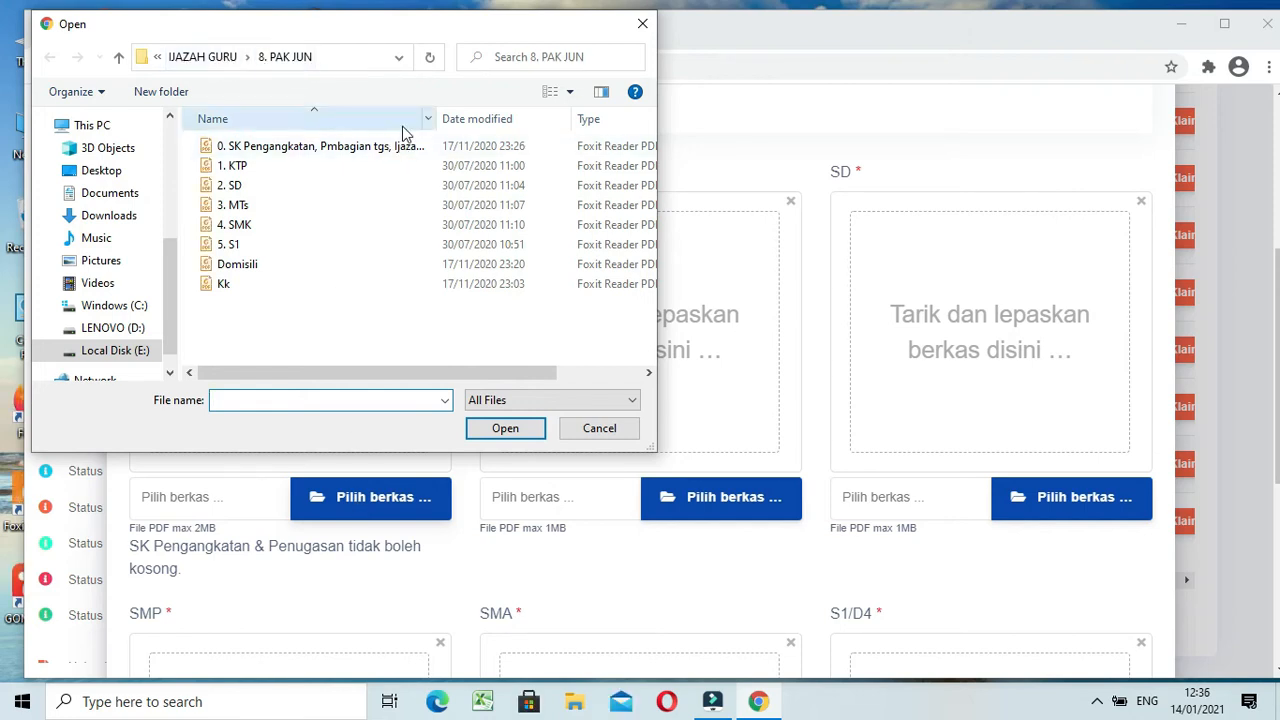
pyautogui.click(312, 150)
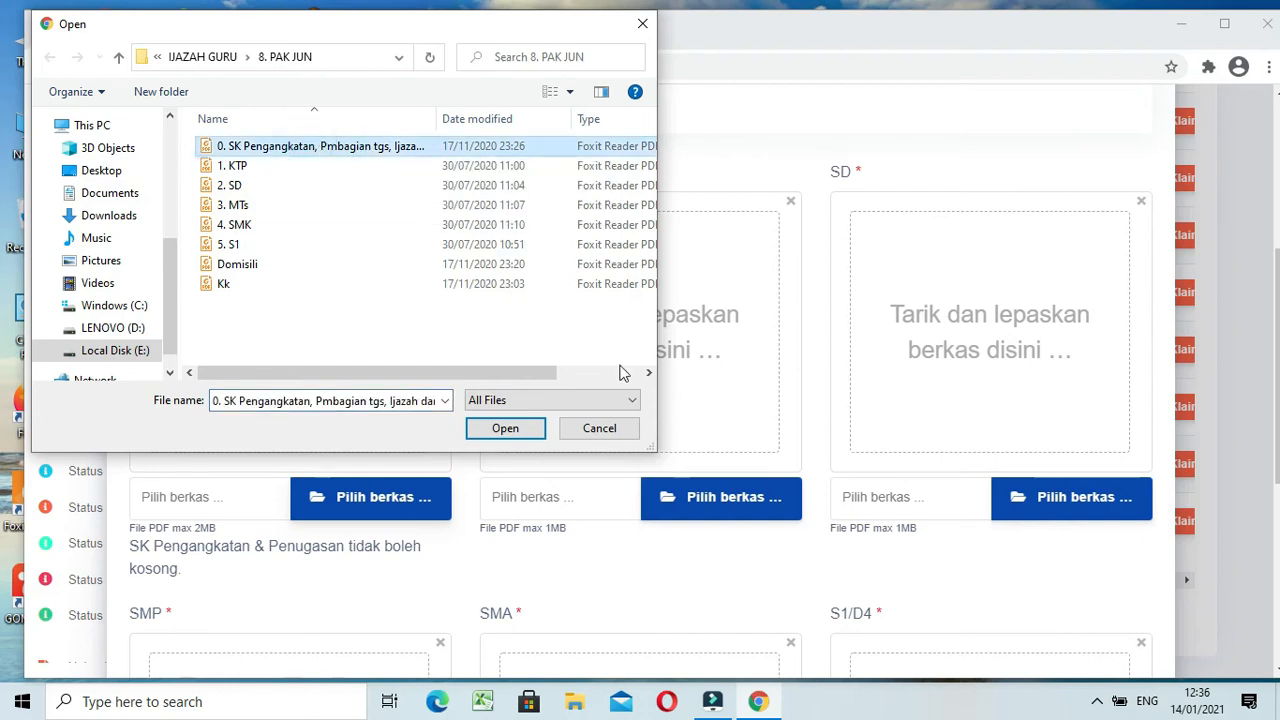
pyautogui.click(517, 433)
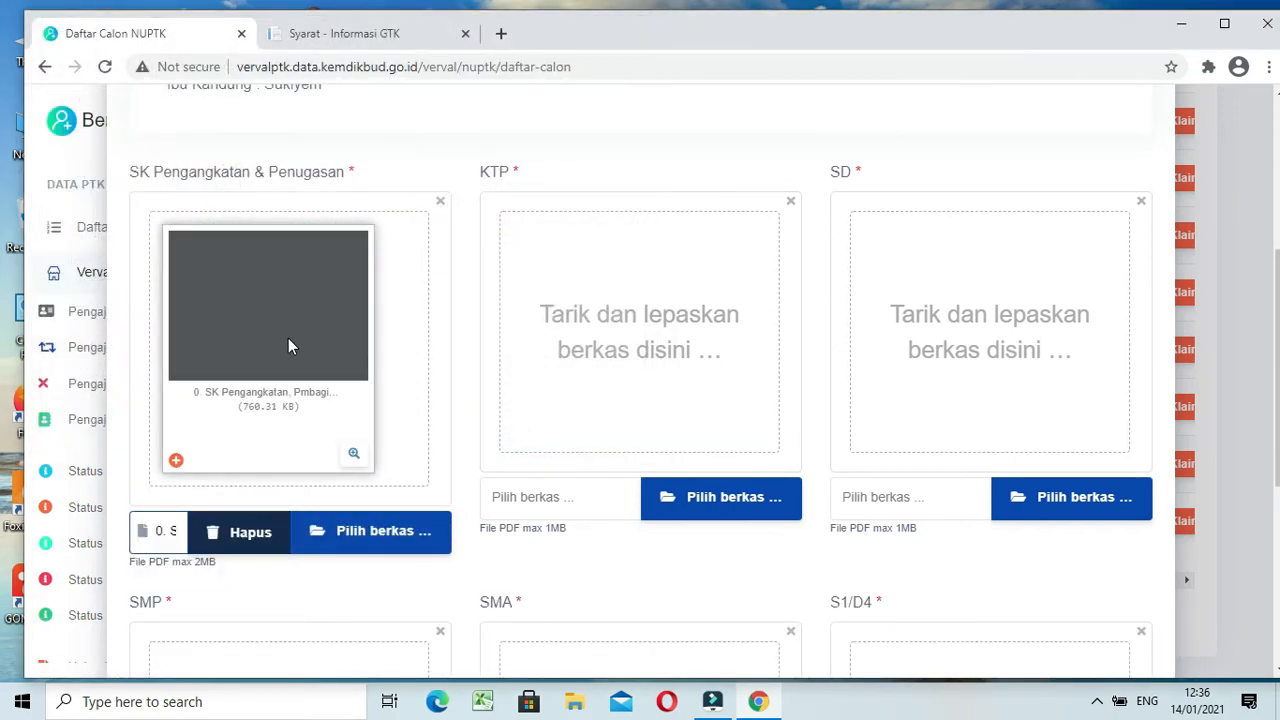
pyautogui.scroll(-3, 290, 340)
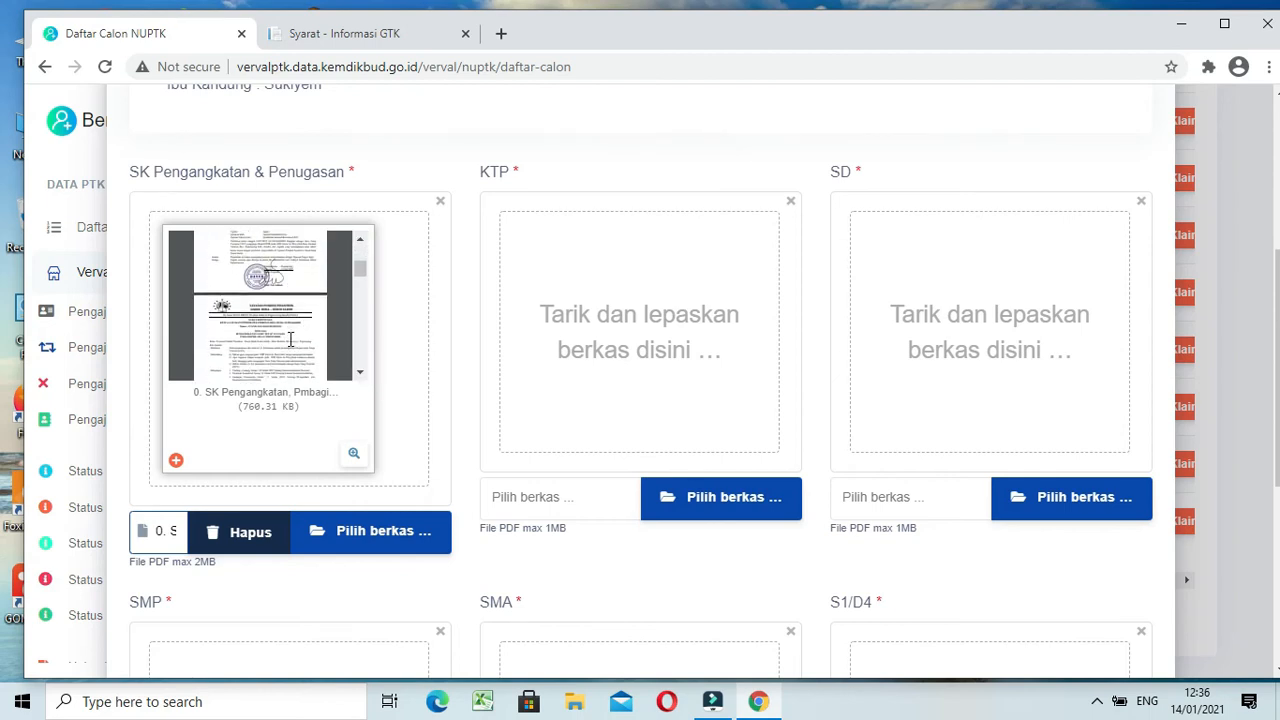
pyautogui.scroll(3, 288, 338)
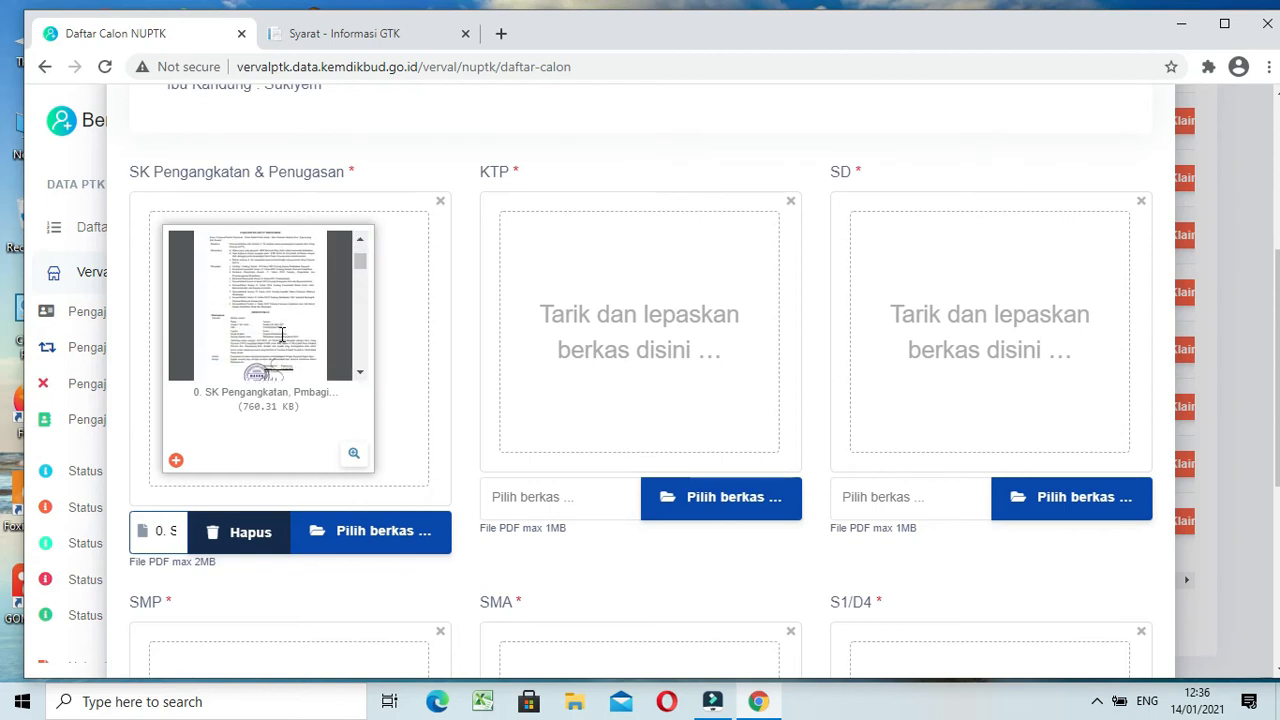
pyautogui.scroll(-4, 282, 335)
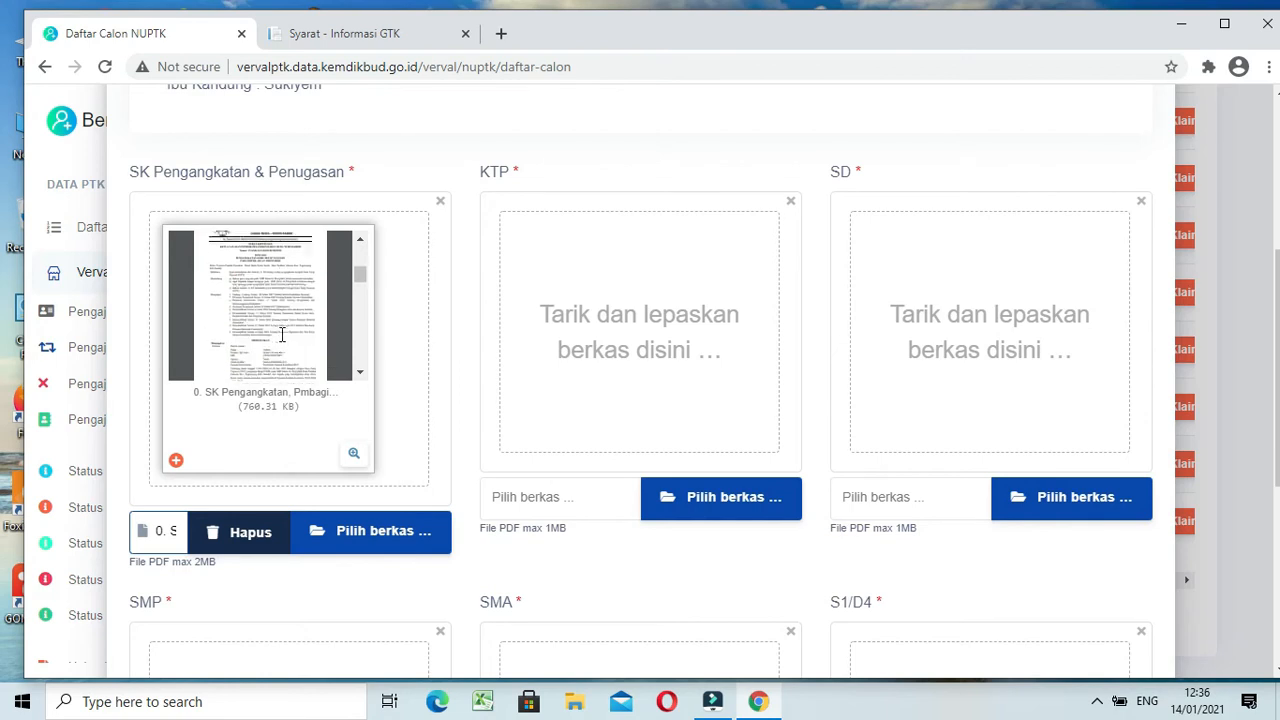
pyautogui.scroll(-2, 282, 335)
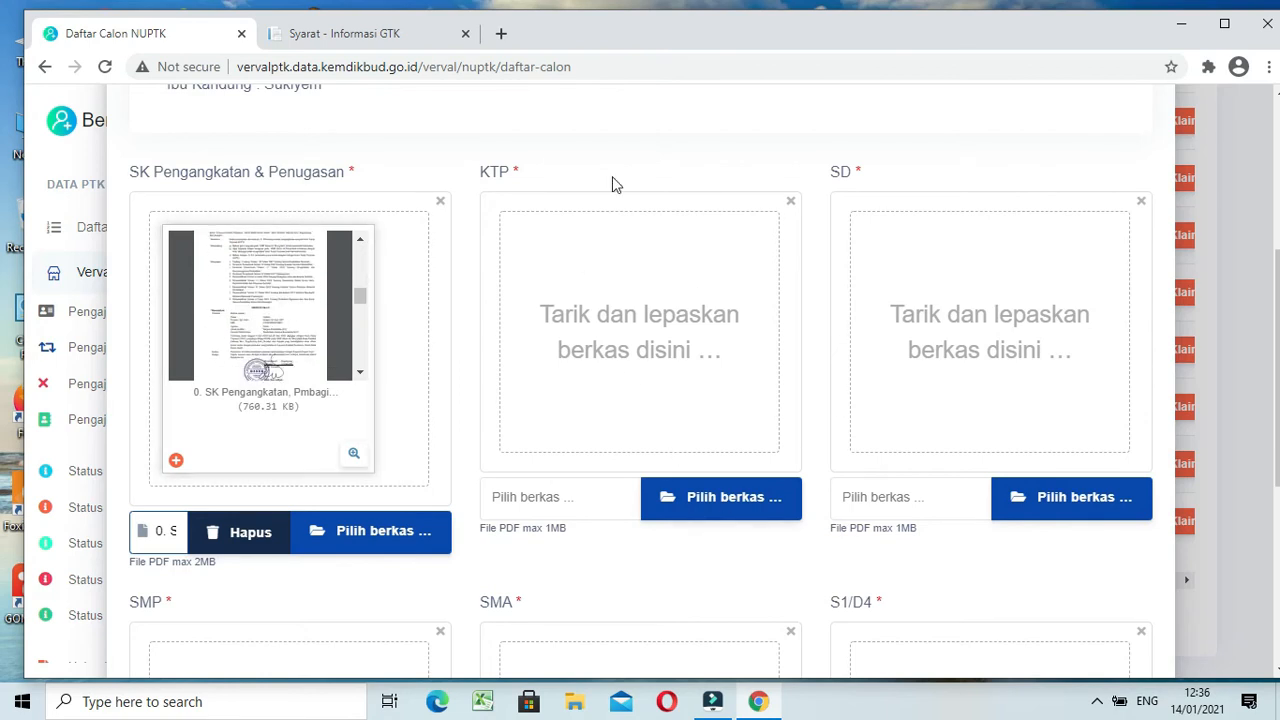
# Attach the "1. KTP" PDF as the KTP document of the application
pyautogui.click(711, 496)
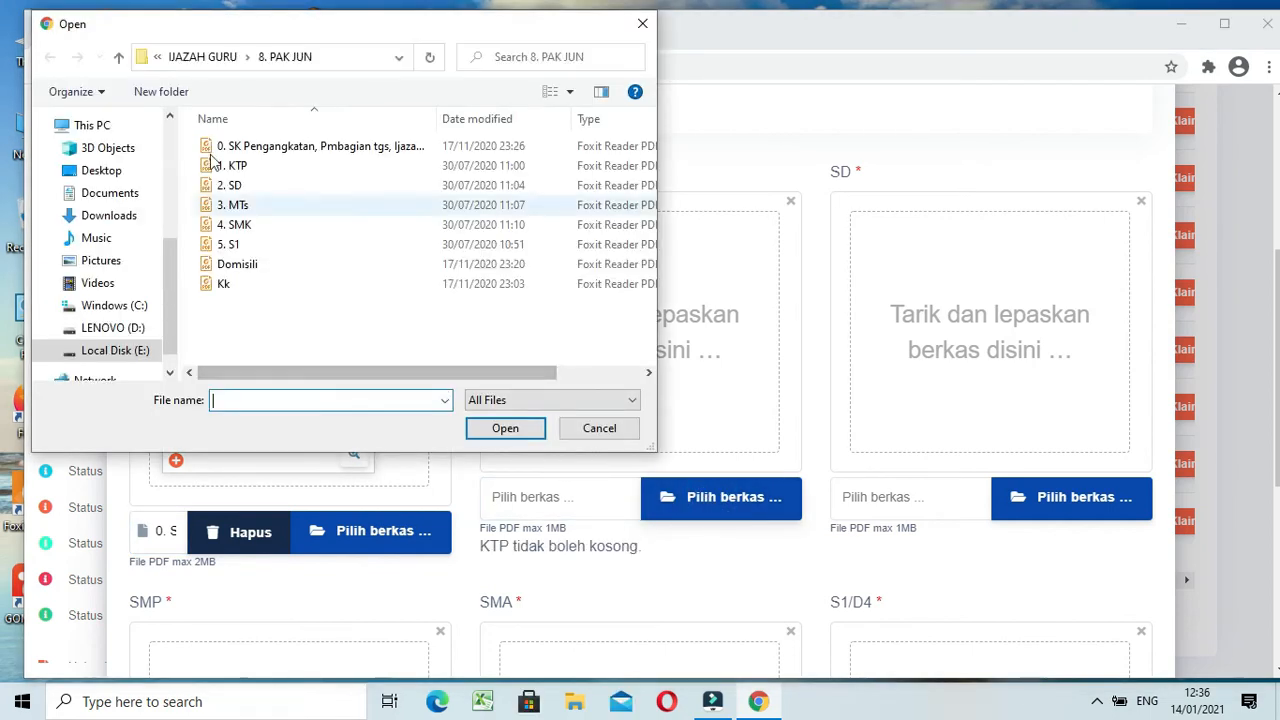
pyautogui.click(240, 166)
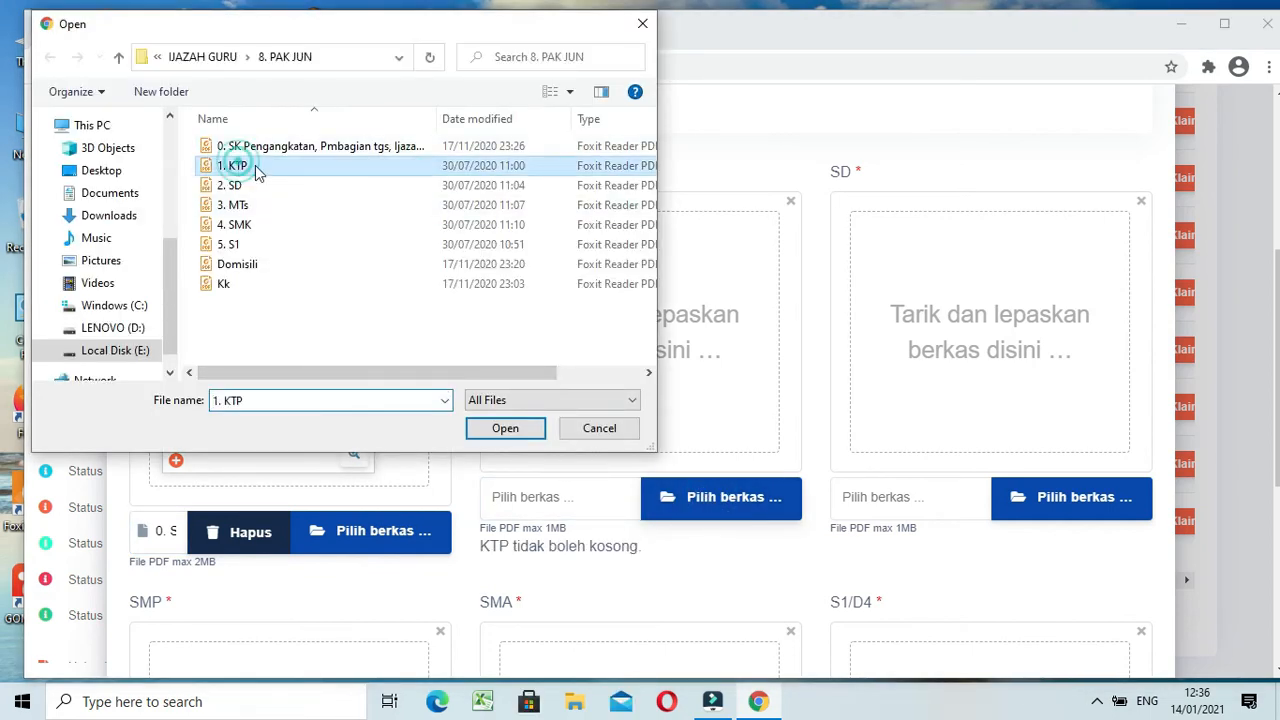
pyautogui.click(502, 431)
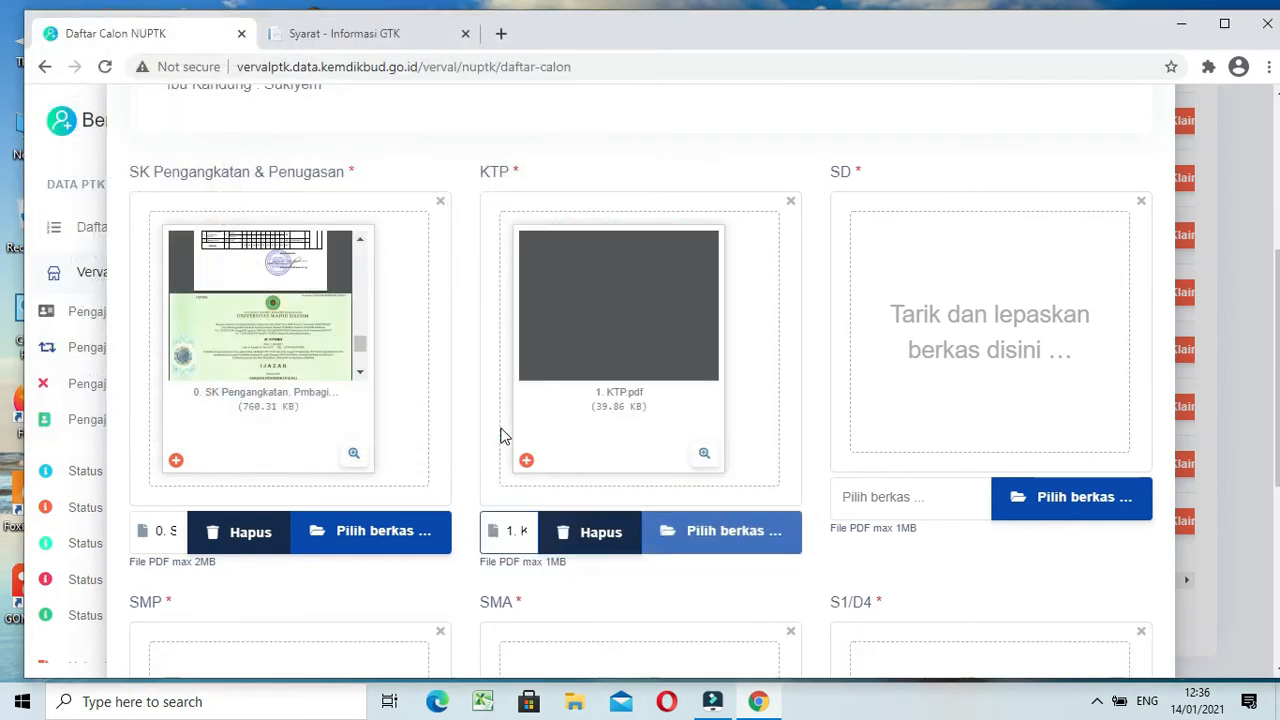
# Attach the "2. SD" PDF as the SD document of the application
pyautogui.click(1075, 496)
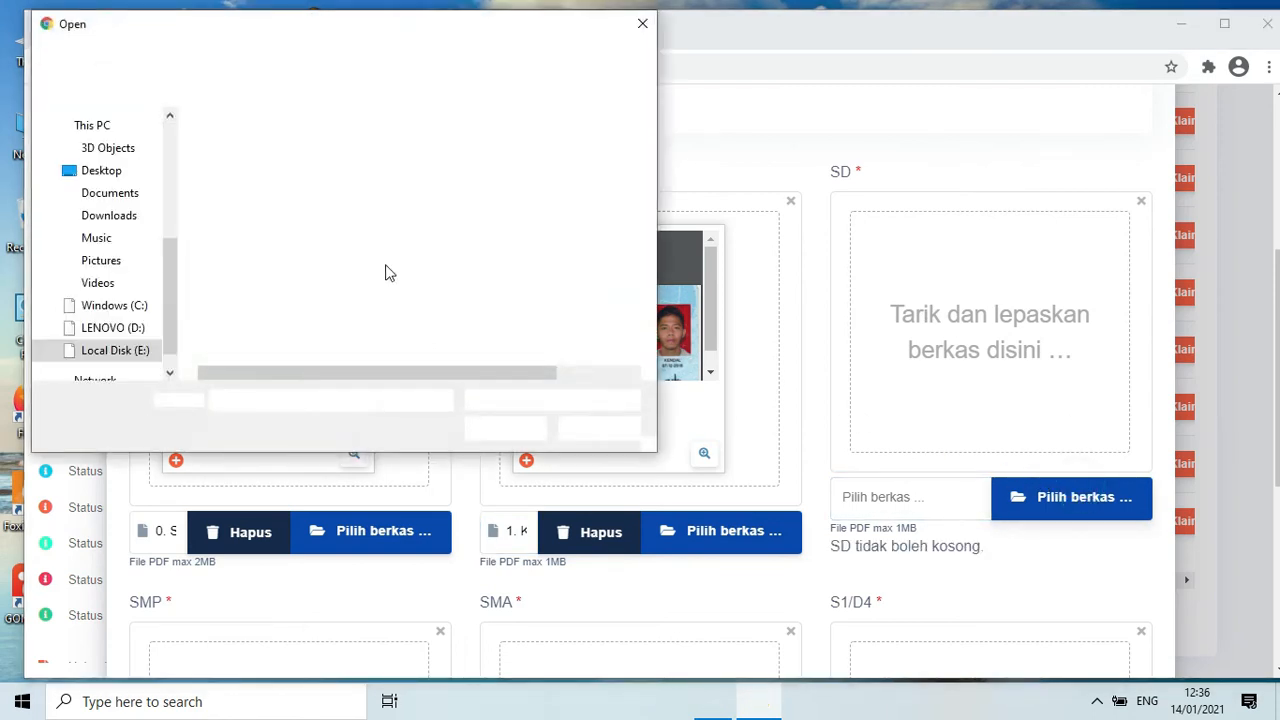
pyautogui.click(240, 186)
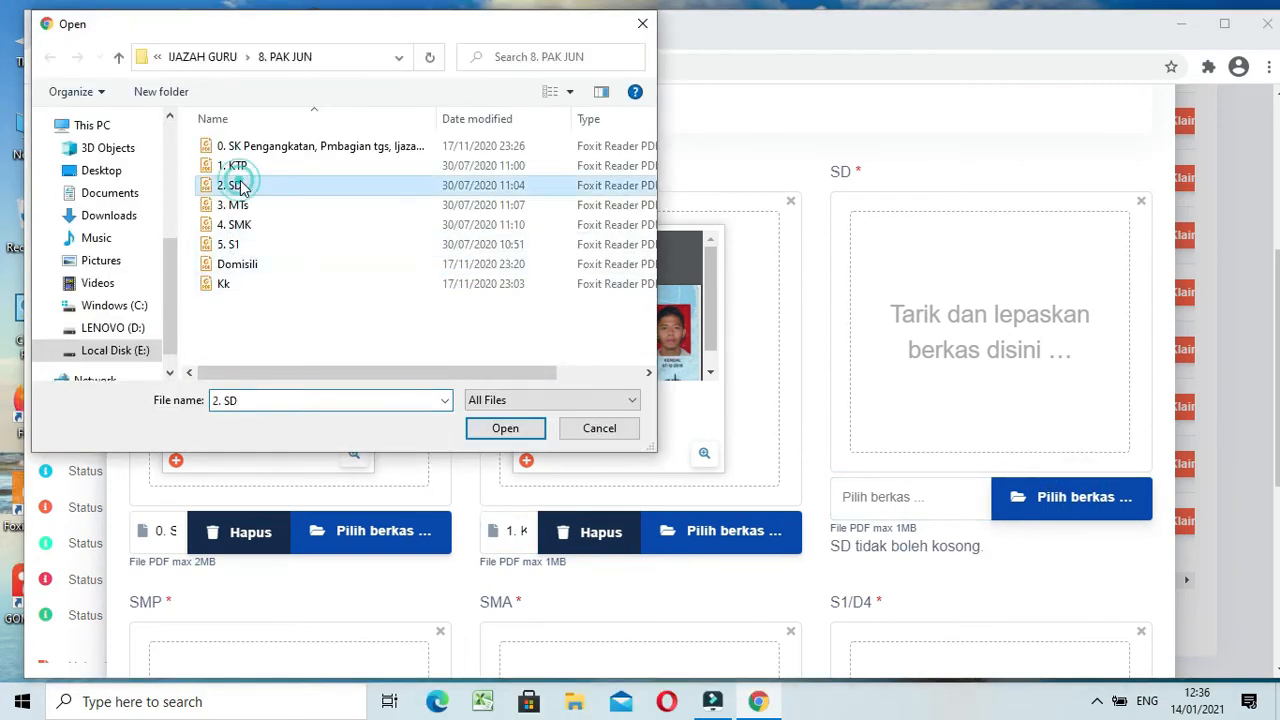
pyautogui.click(528, 435)
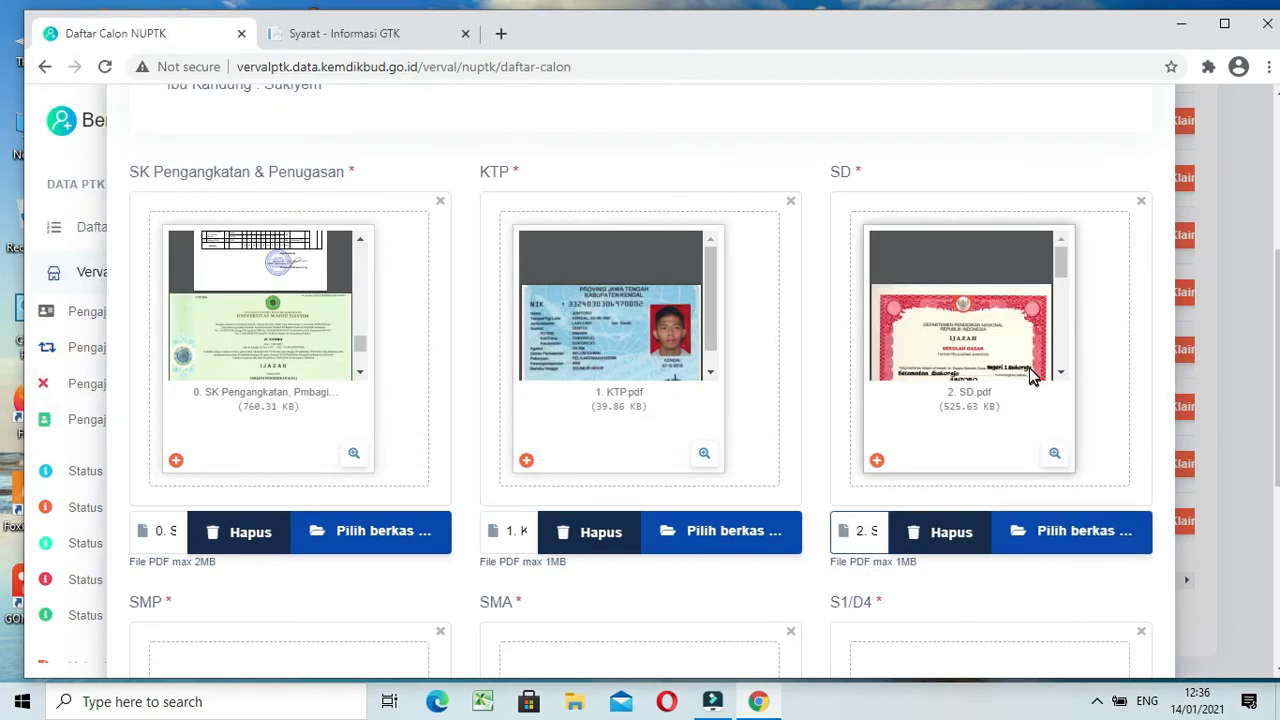
# Attach the "3. MTs" PDF as the SMP document of the application
pyautogui.scroll(-4, 1182, 143)
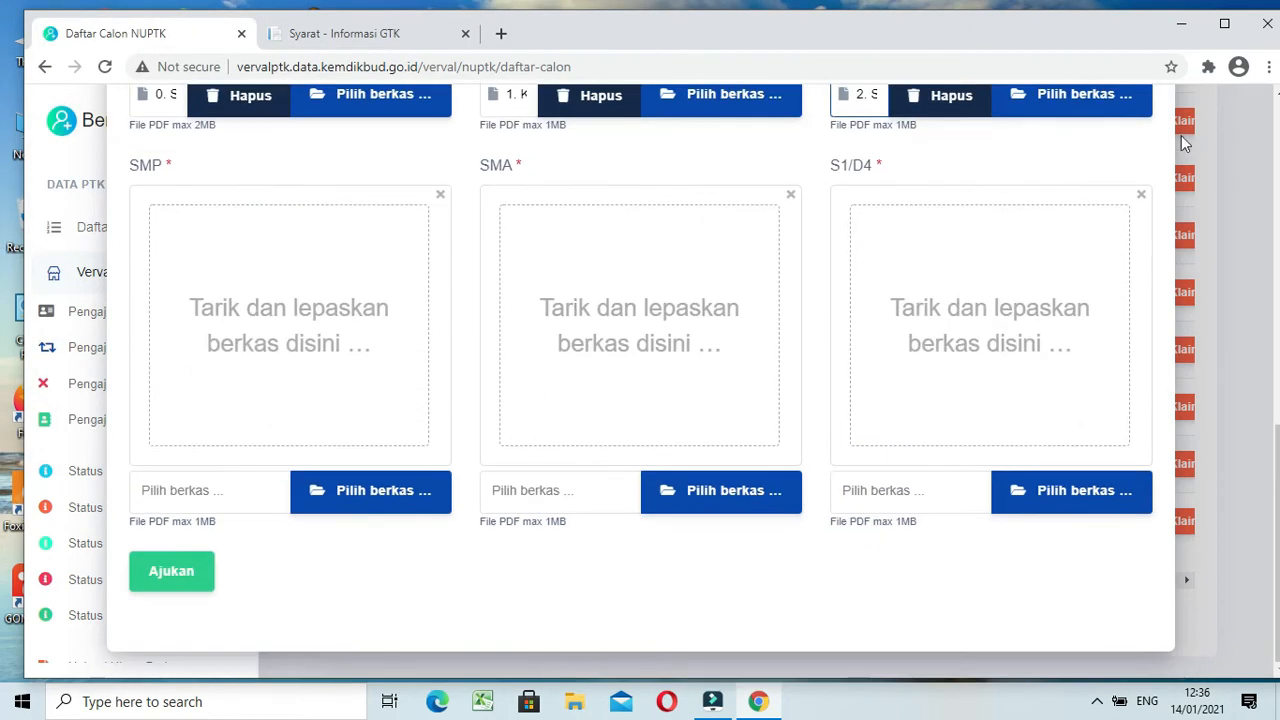
pyautogui.scroll(1, 460, 282)
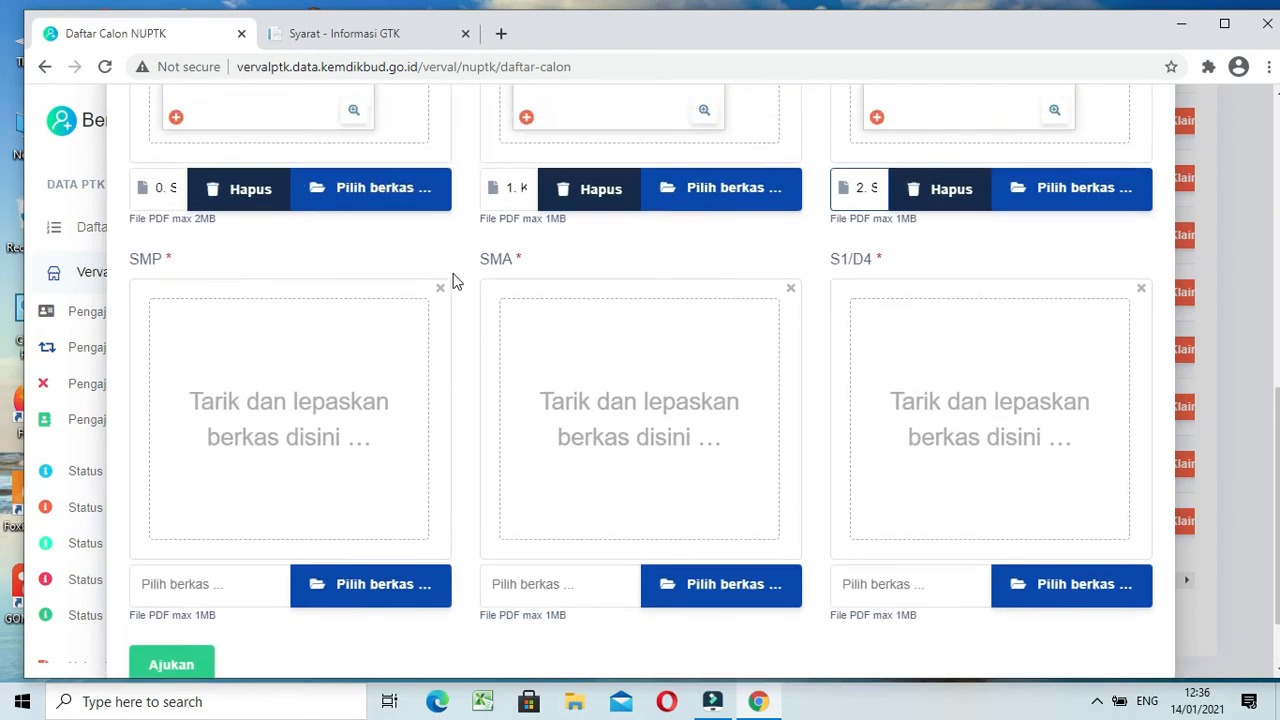
pyautogui.click(374, 583)
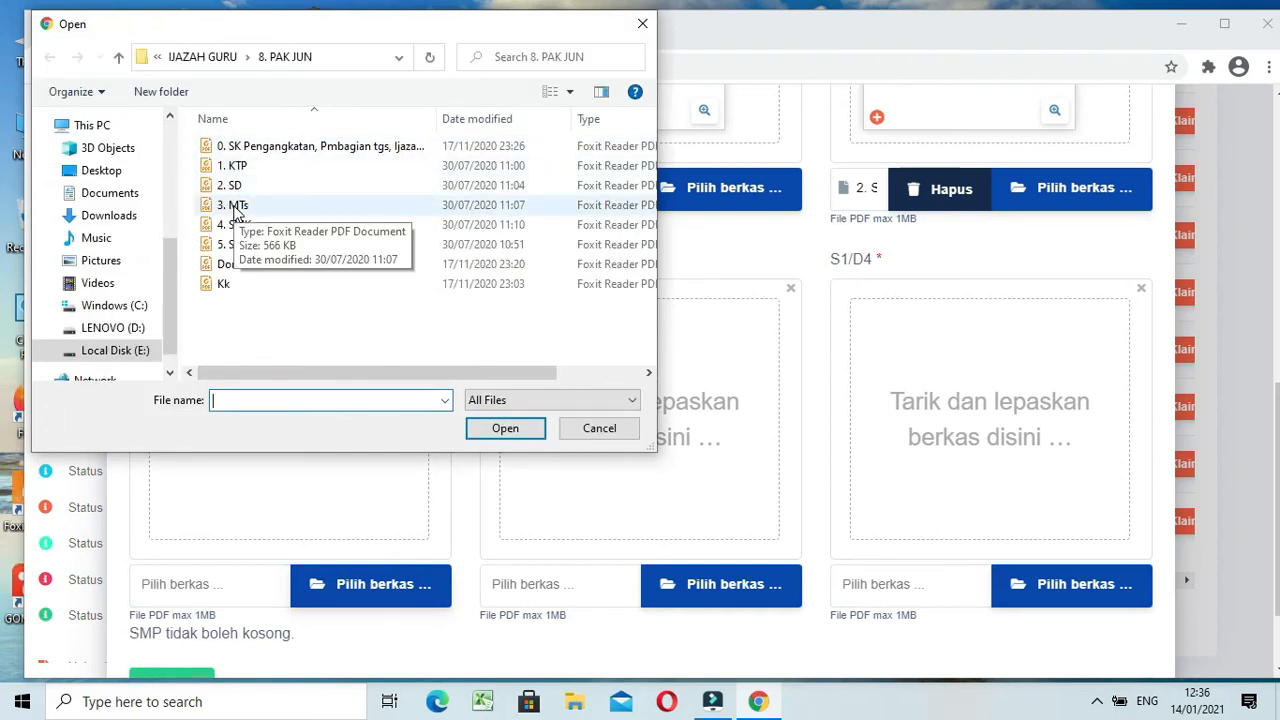
pyautogui.click(236, 206)
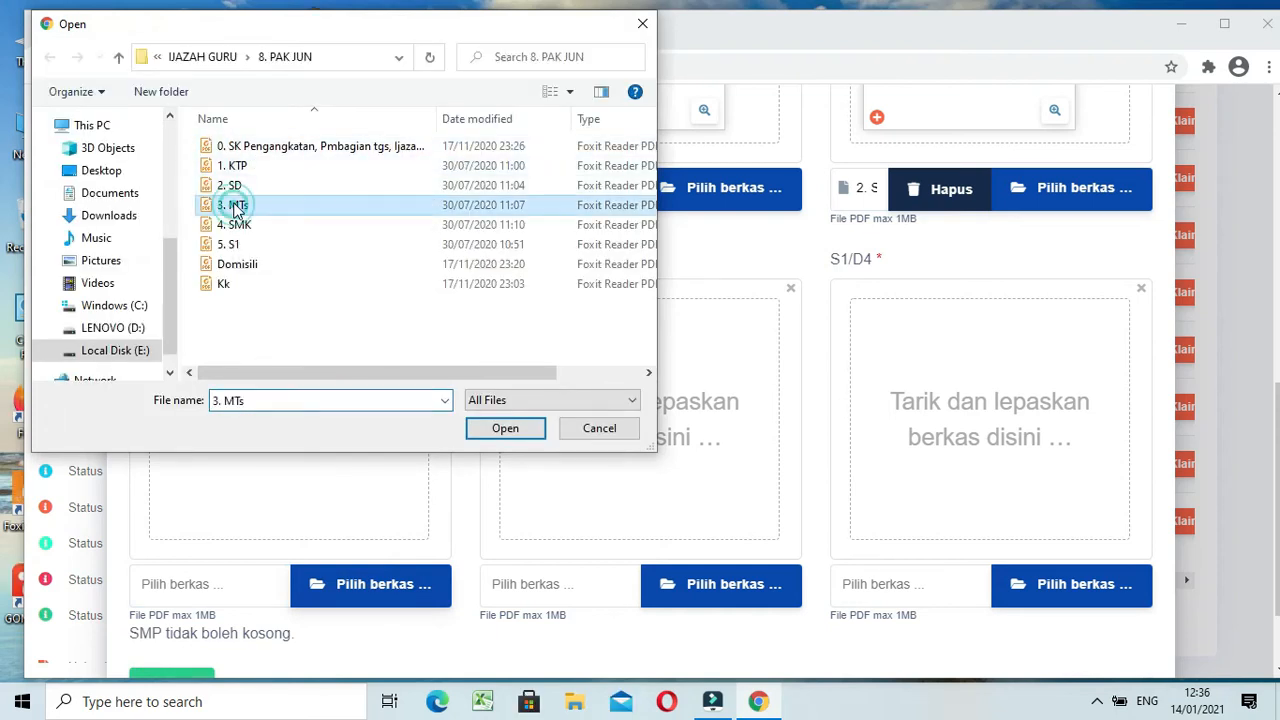
pyautogui.click(505, 432)
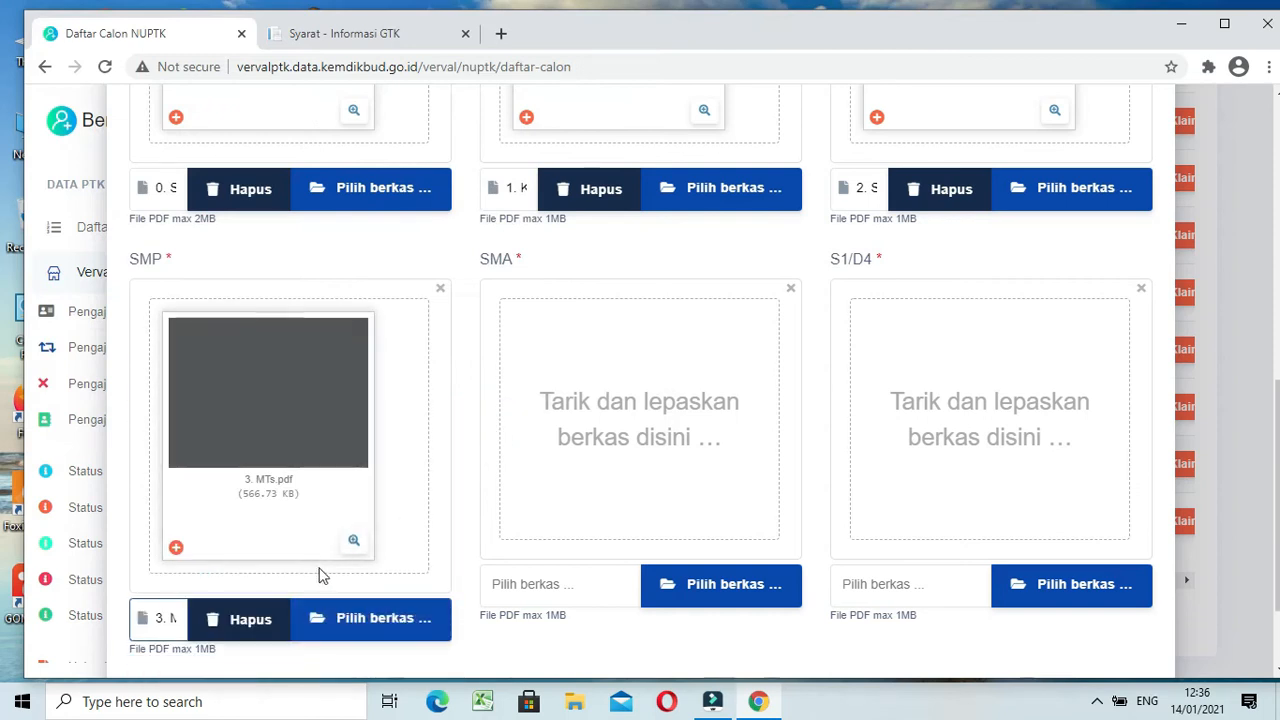
# Attach the "4. SMK" PDF as the SMA document of the application
pyautogui.click(733, 585)
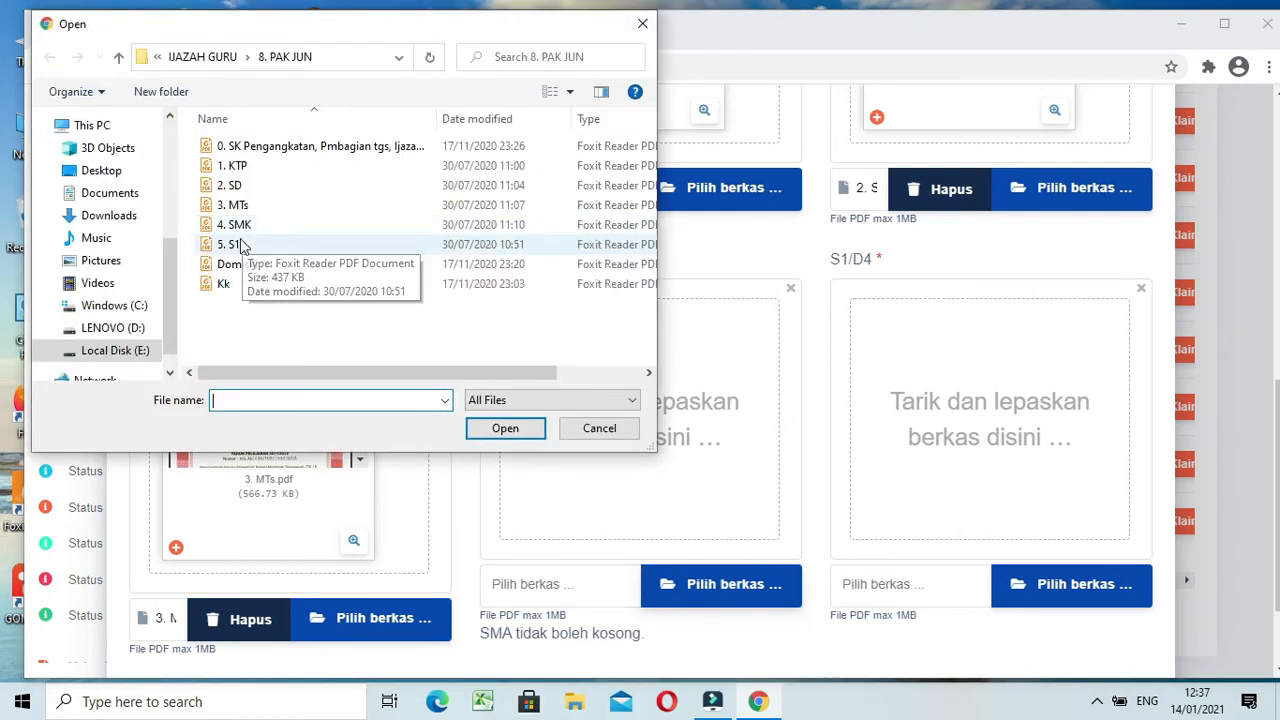
pyautogui.click(243, 226)
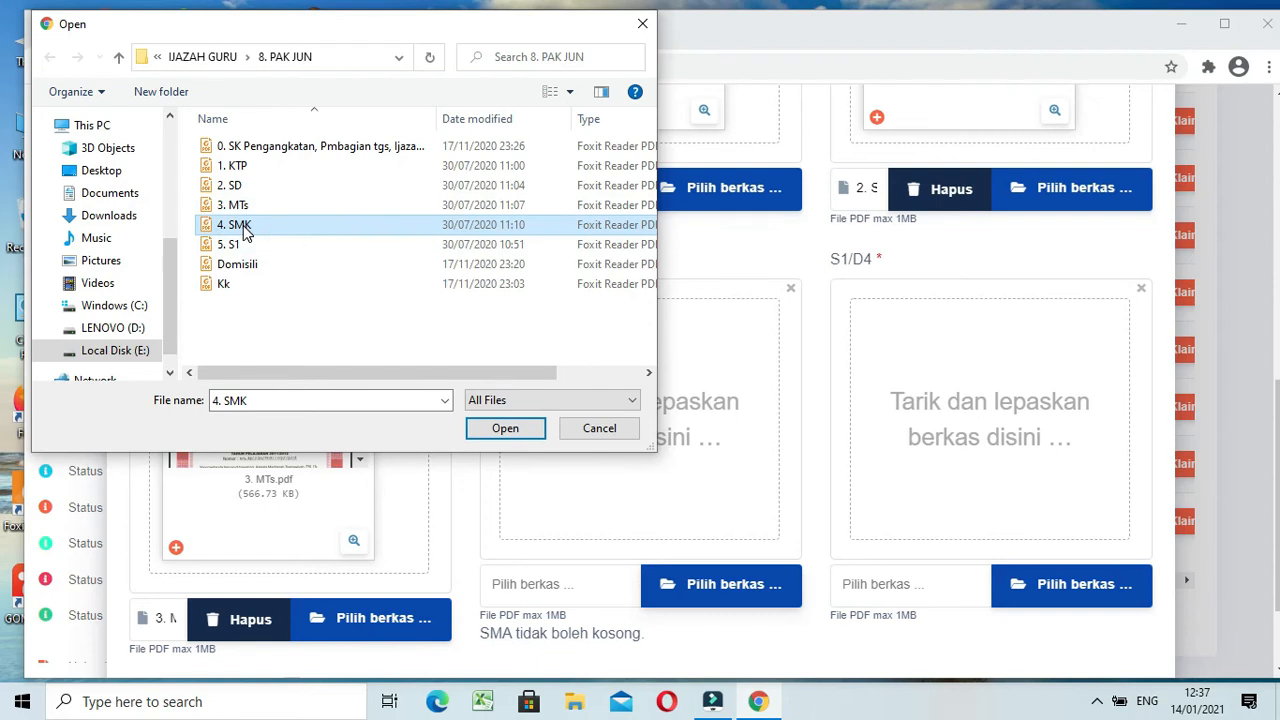
pyautogui.click(510, 428)
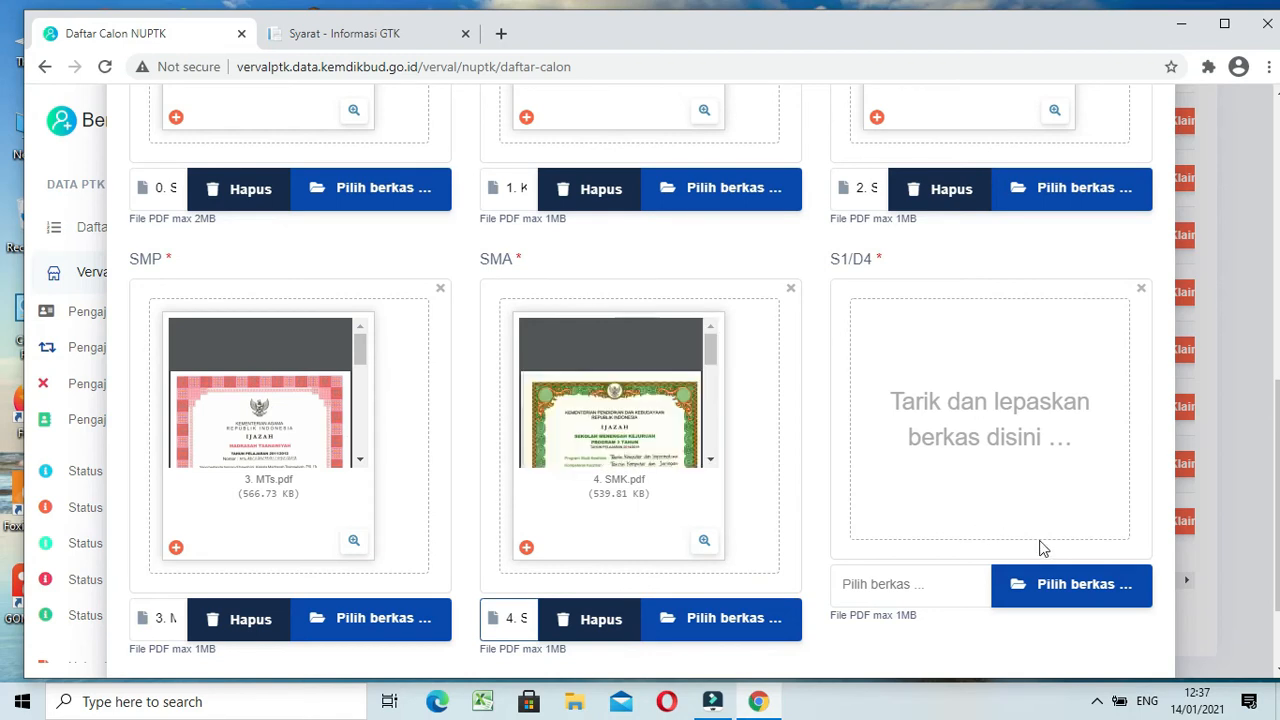
# Attach the "5. S1" PDF as the S1/D4 document of the application
pyautogui.click(1055, 588)
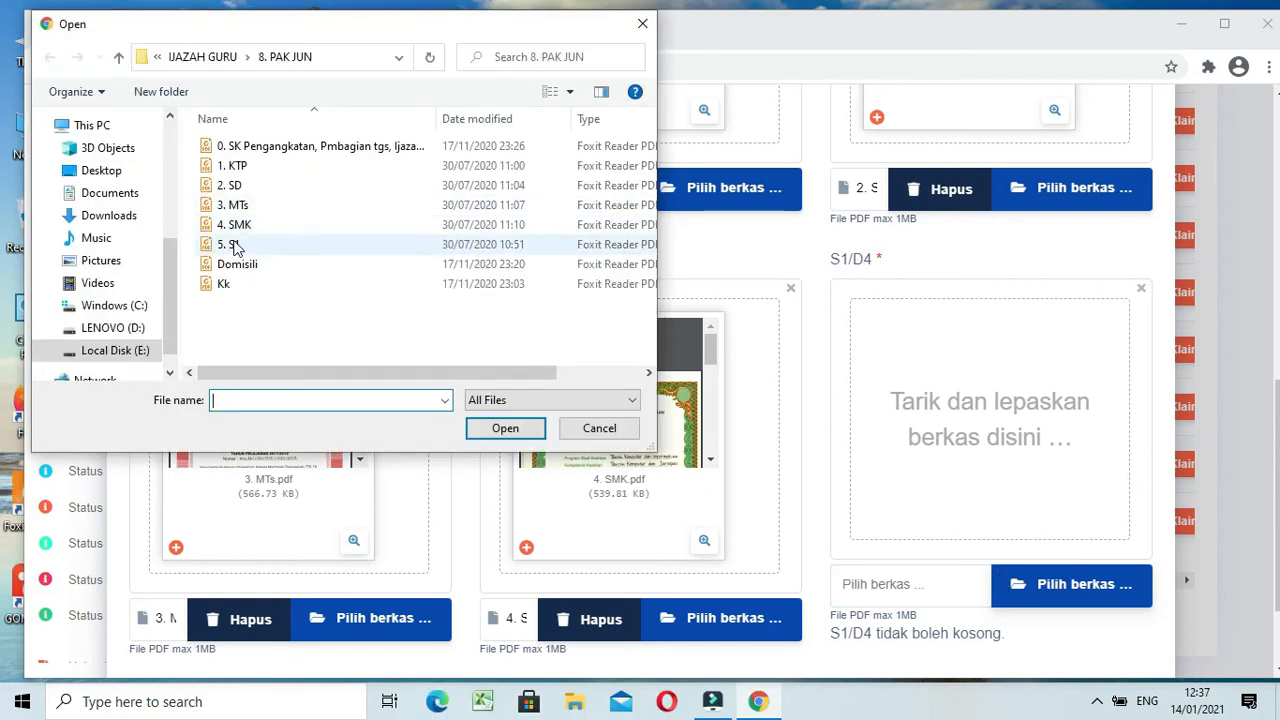
pyautogui.click(235, 245)
pyautogui.click(507, 428)
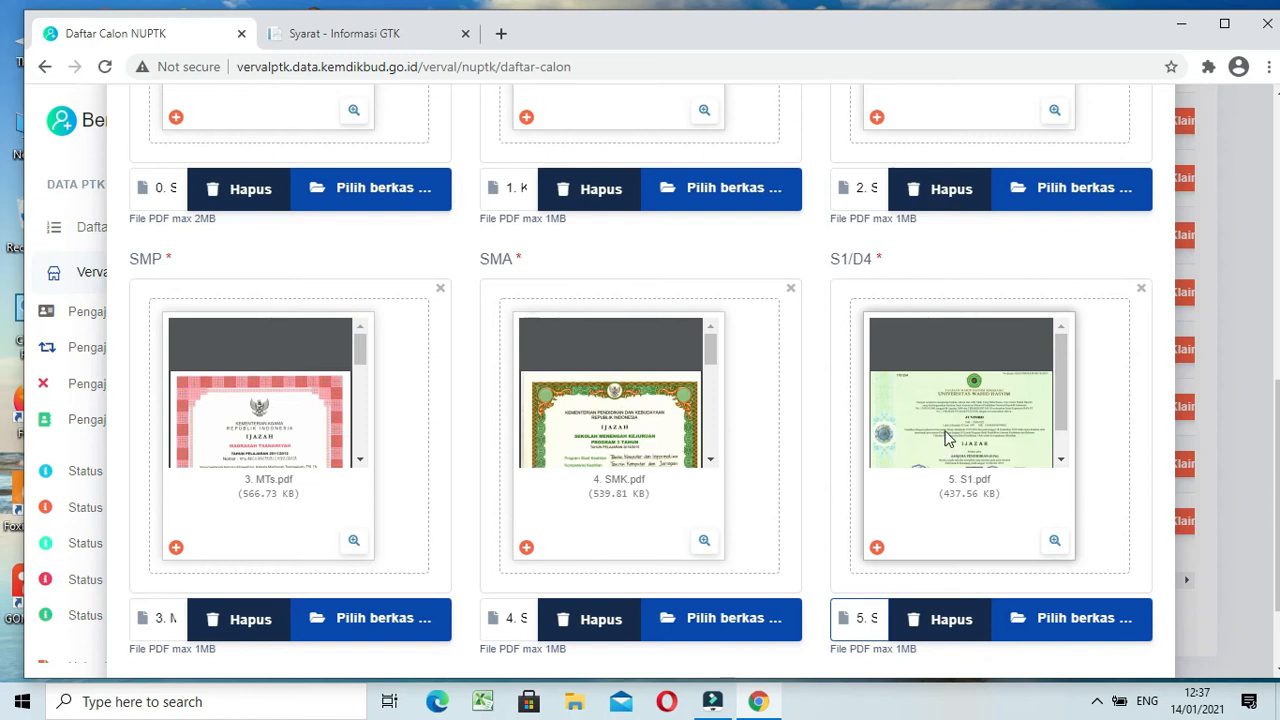
# Check the attached diploma documents and submit the candidate's NUPTK application
pyautogui.scroll(-3, 944, 442)
pyautogui.scroll(-1, 1110, 467)
pyautogui.scroll(-2, 1110, 467)
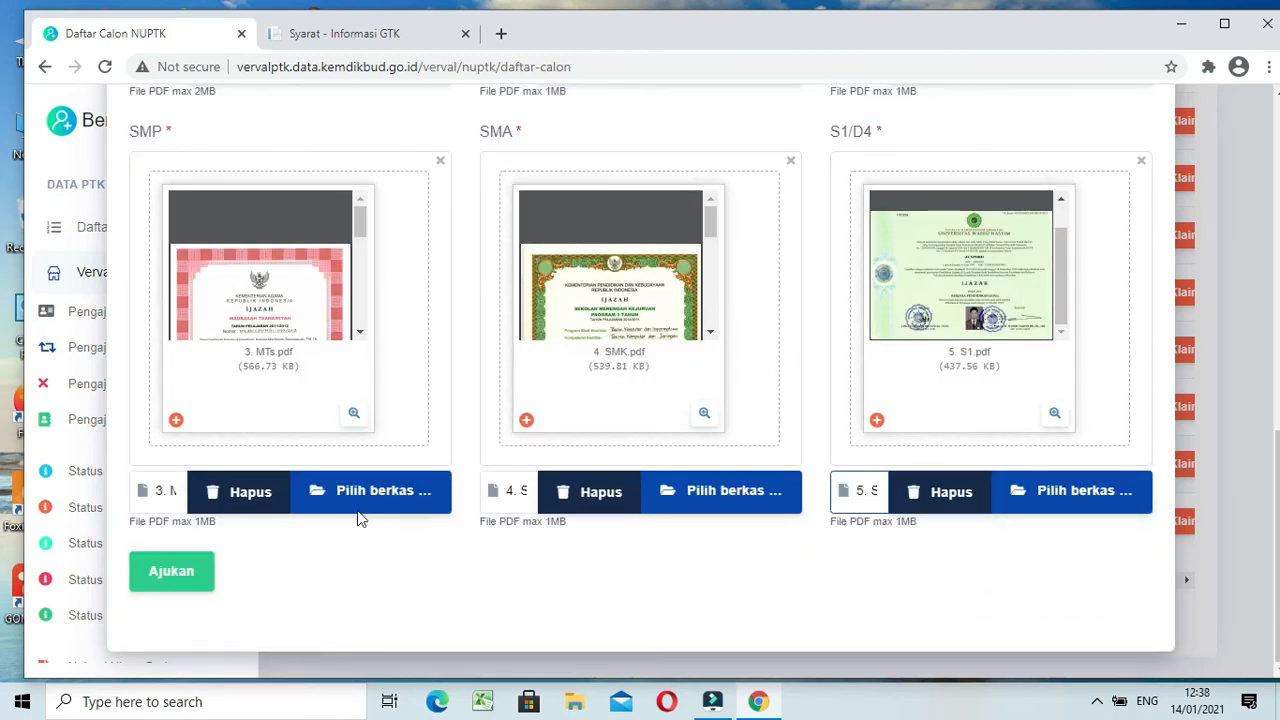
pyautogui.click(170, 576)
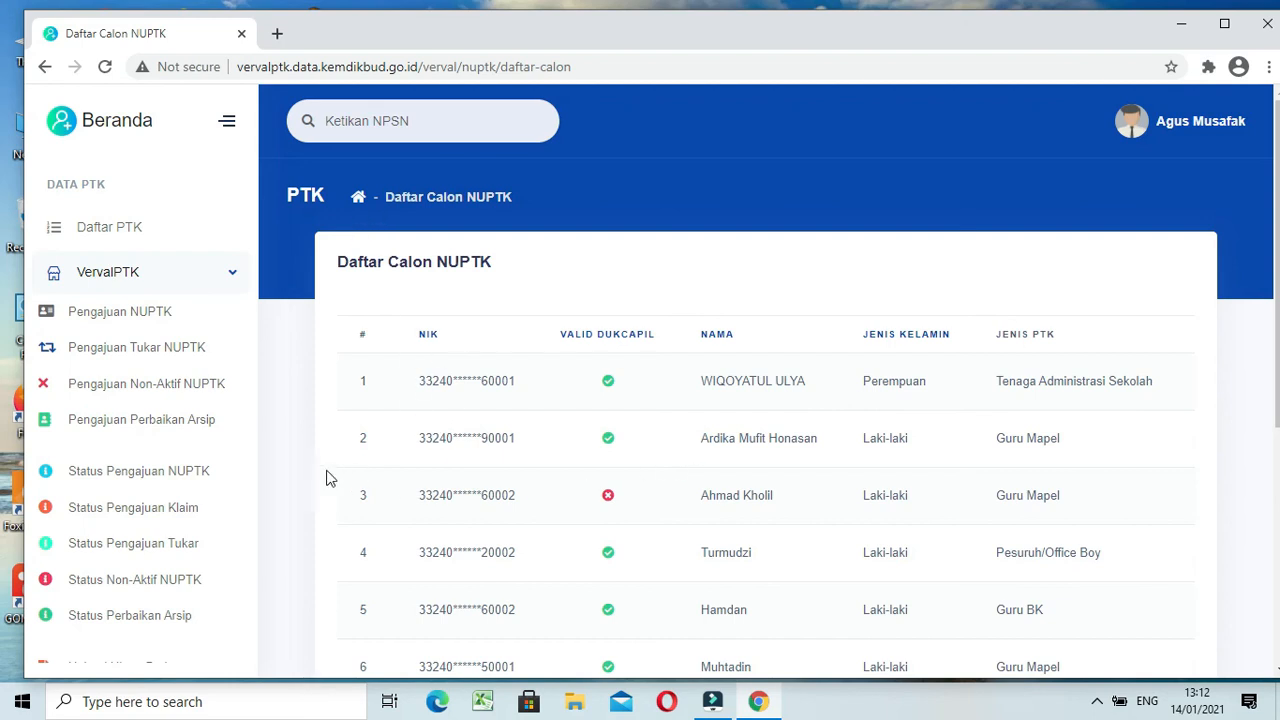
# Open the Status Pengajuan NUPTK page and review the status of each submitted application
pyautogui.click(85, 478)
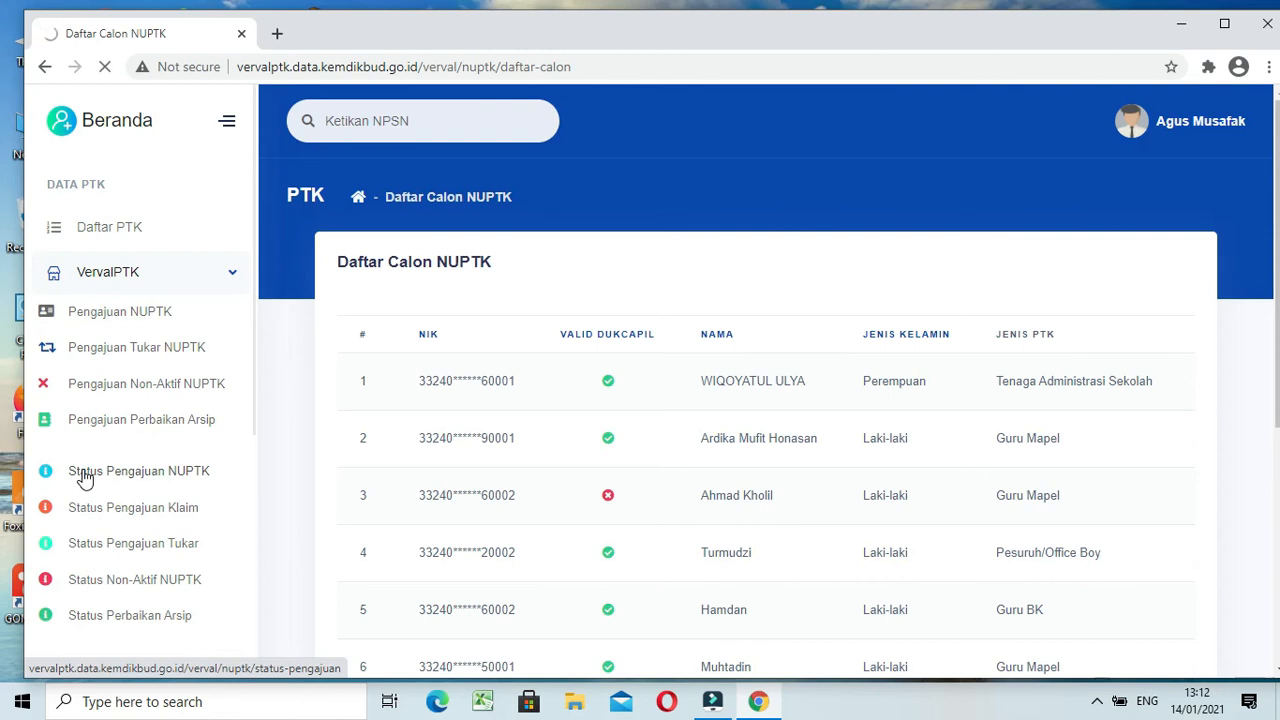
pyautogui.scroll(-2, 1157, 430)
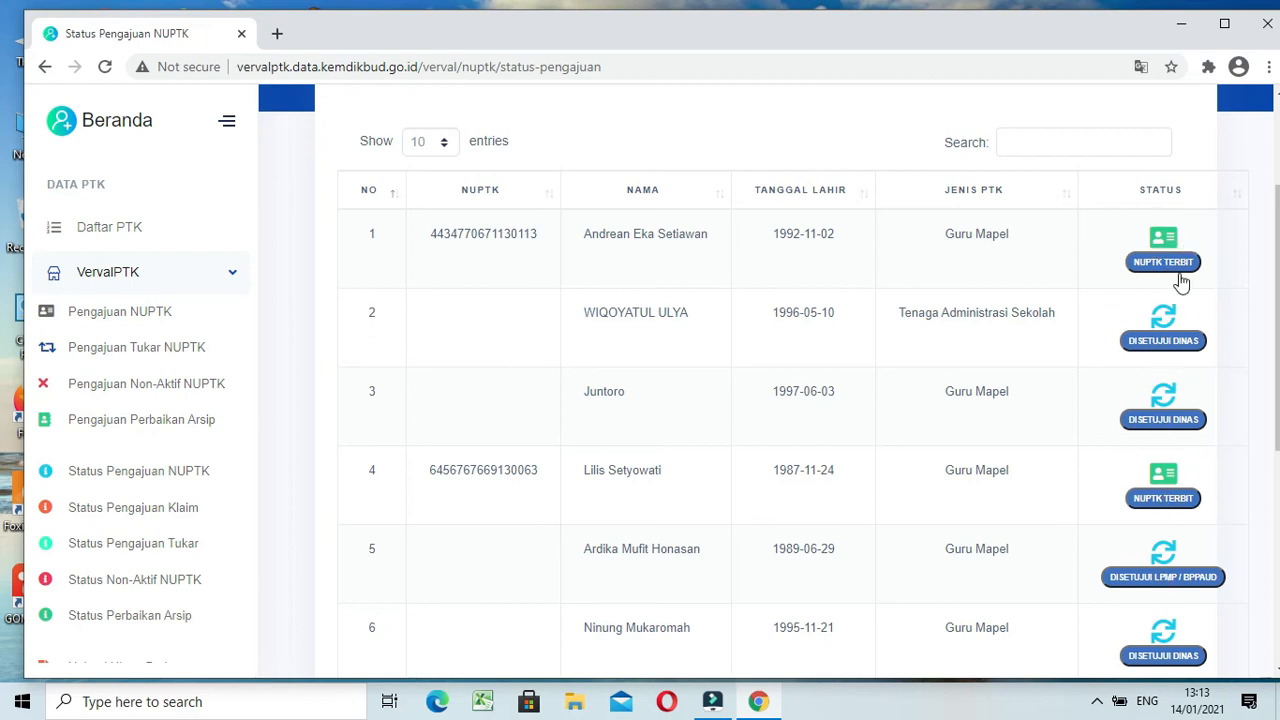
pyautogui.scroll(-1, 1174, 460)
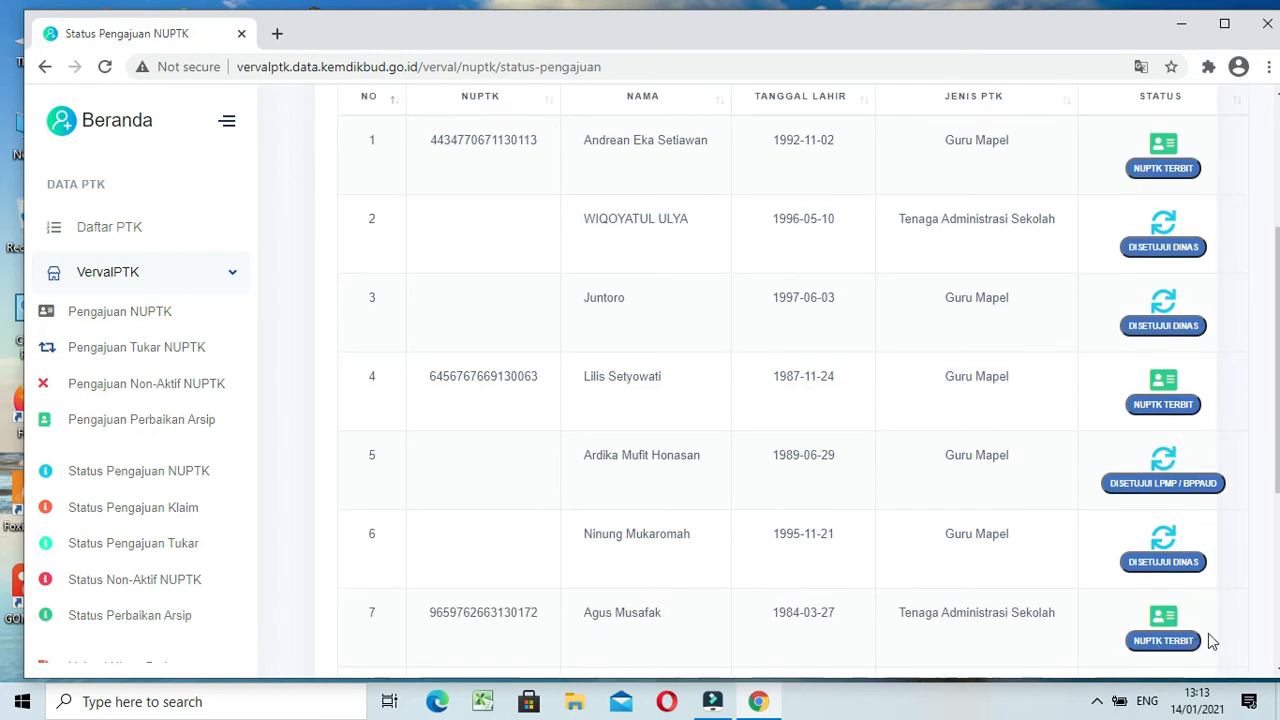
pyautogui.scroll(2, 1185, 412)
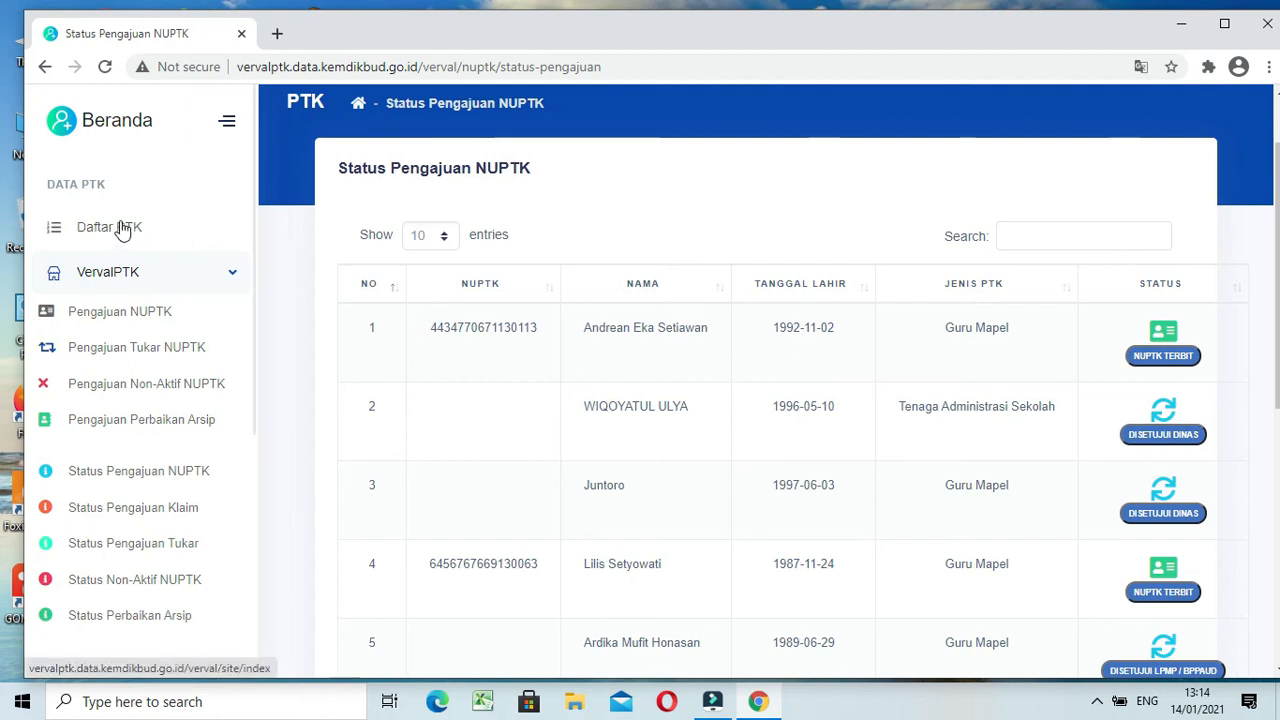
# Return to the Daftar Calon NUPTK list and open the NUPTK application form for the first candidate
pyautogui.click(101, 323)
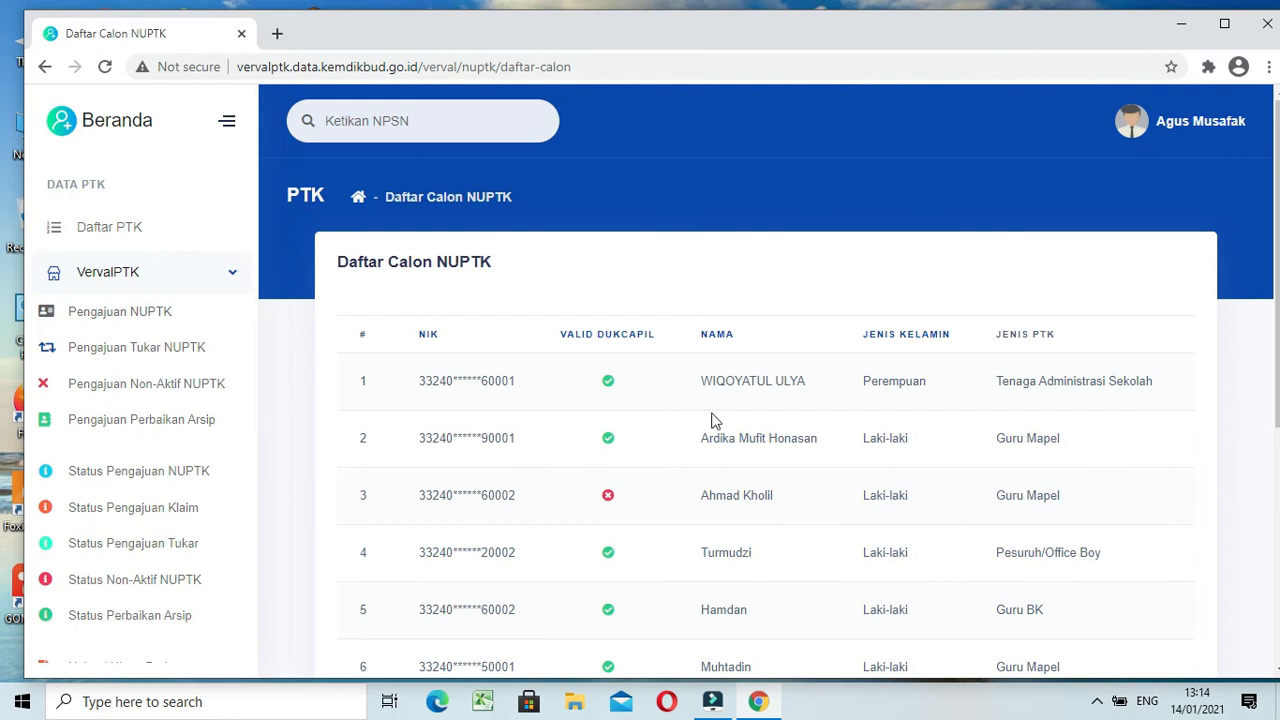
pyautogui.scroll(-4, 790, 586)
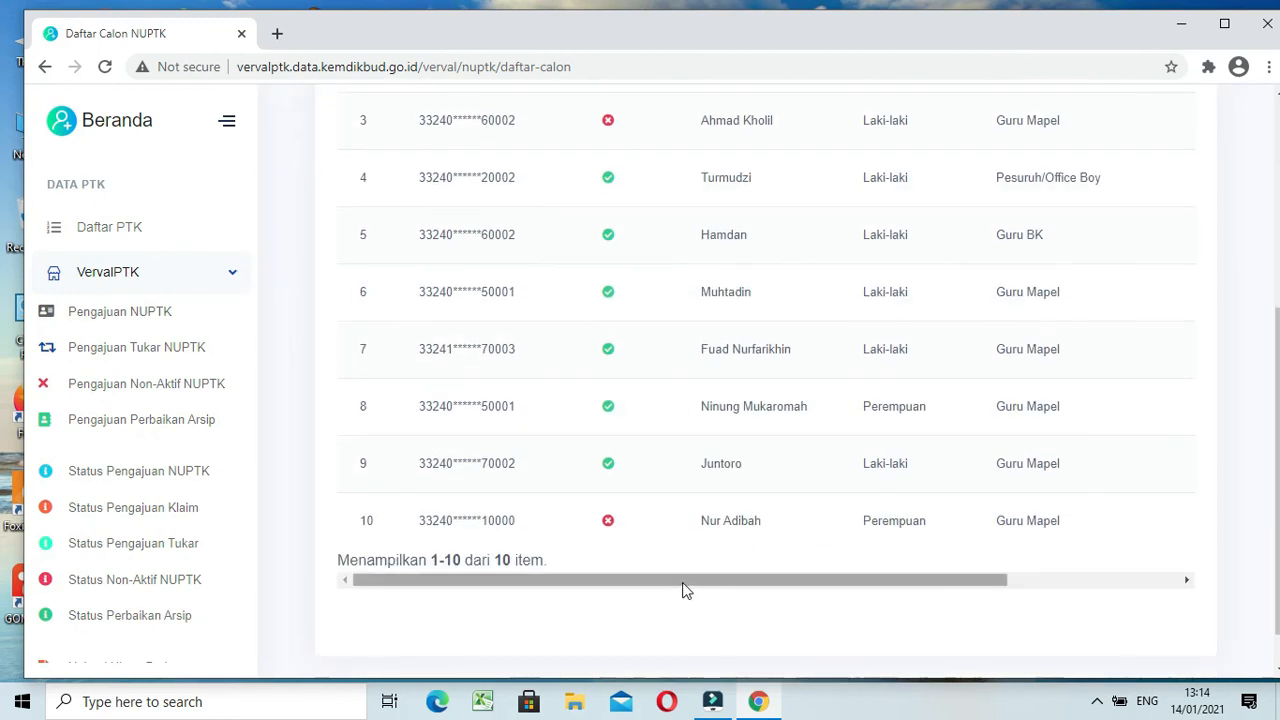
pyautogui.moveTo(683, 589); pyautogui.dragTo(851, 591)
pyautogui.scroll(2, 651, 551)
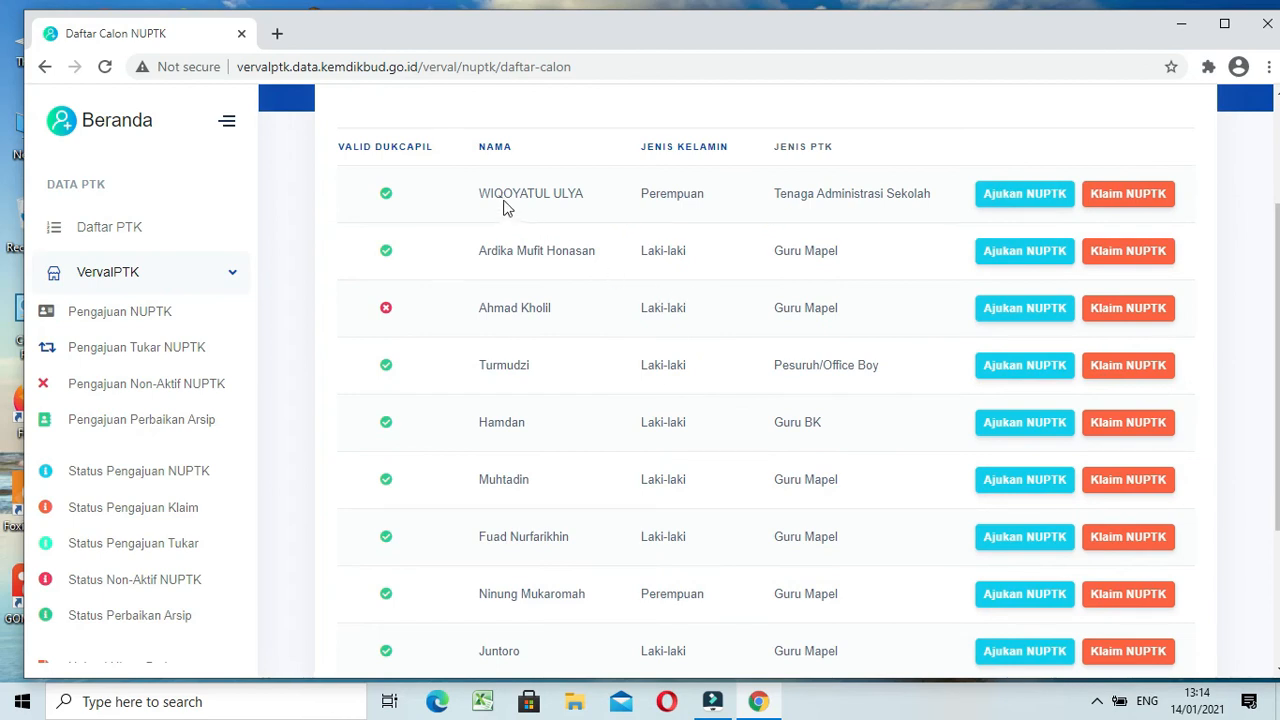
pyautogui.click(1033, 204)
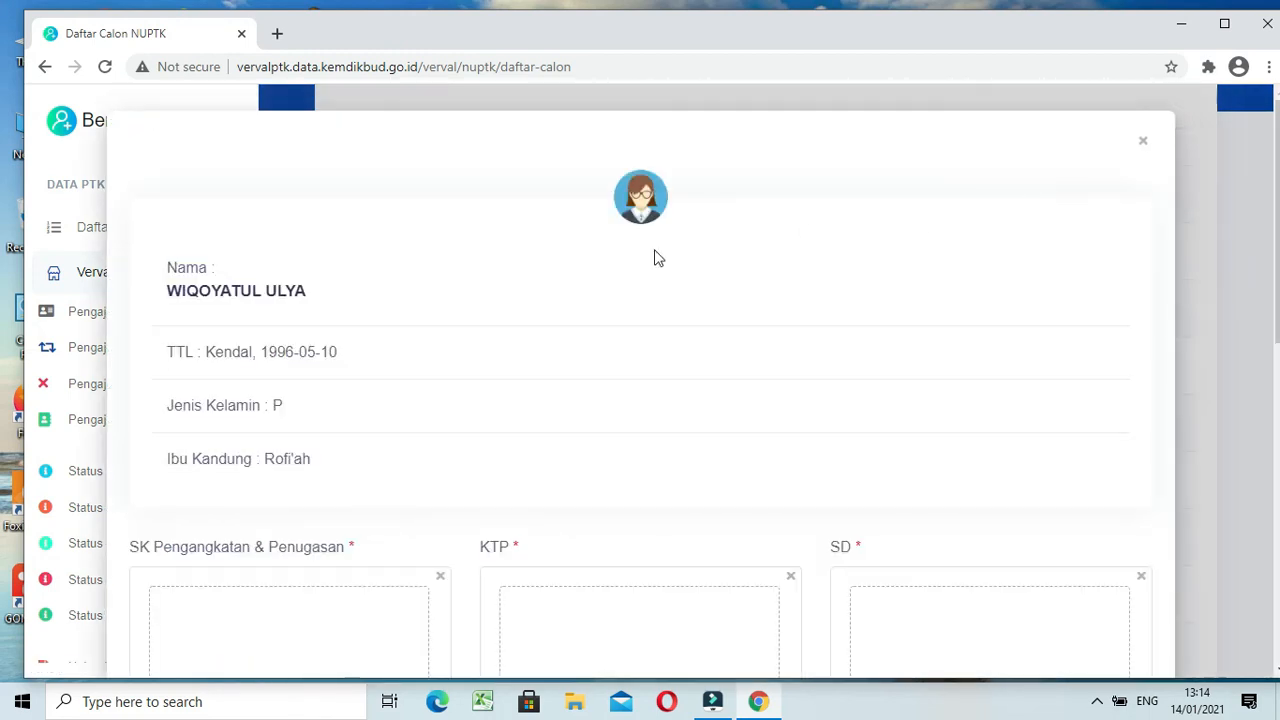
# Look through the first candidate's personal data and required document upload fields, and close the form without submitting
pyautogui.scroll(-1, 523, 366)
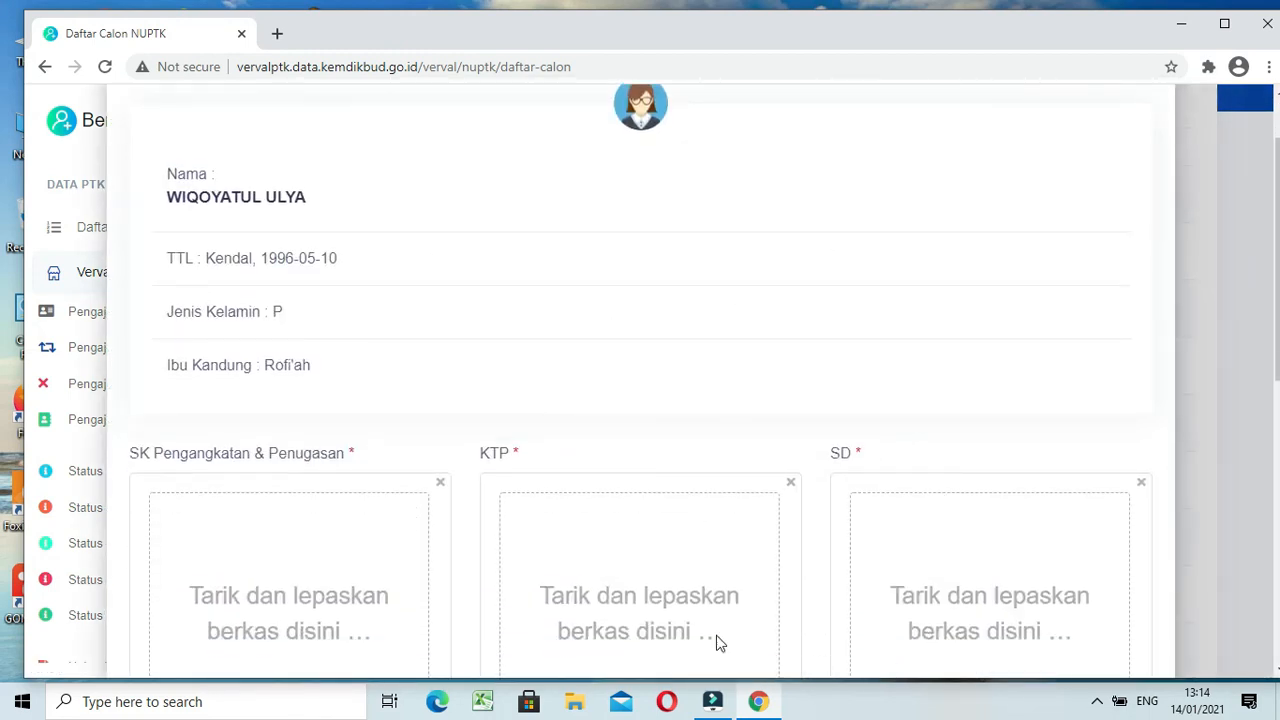
pyautogui.scroll(-3, 577, 540)
pyautogui.scroll(-2, 617, 535)
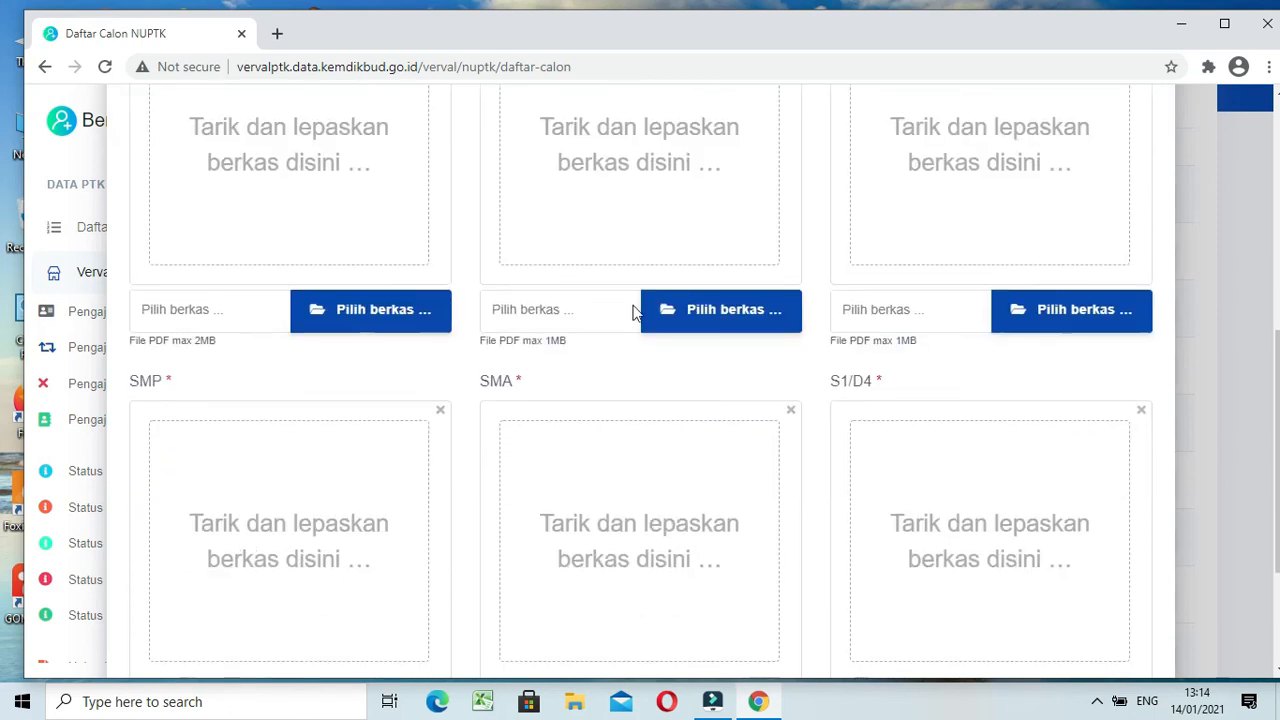
pyautogui.scroll(-2, 576, 575)
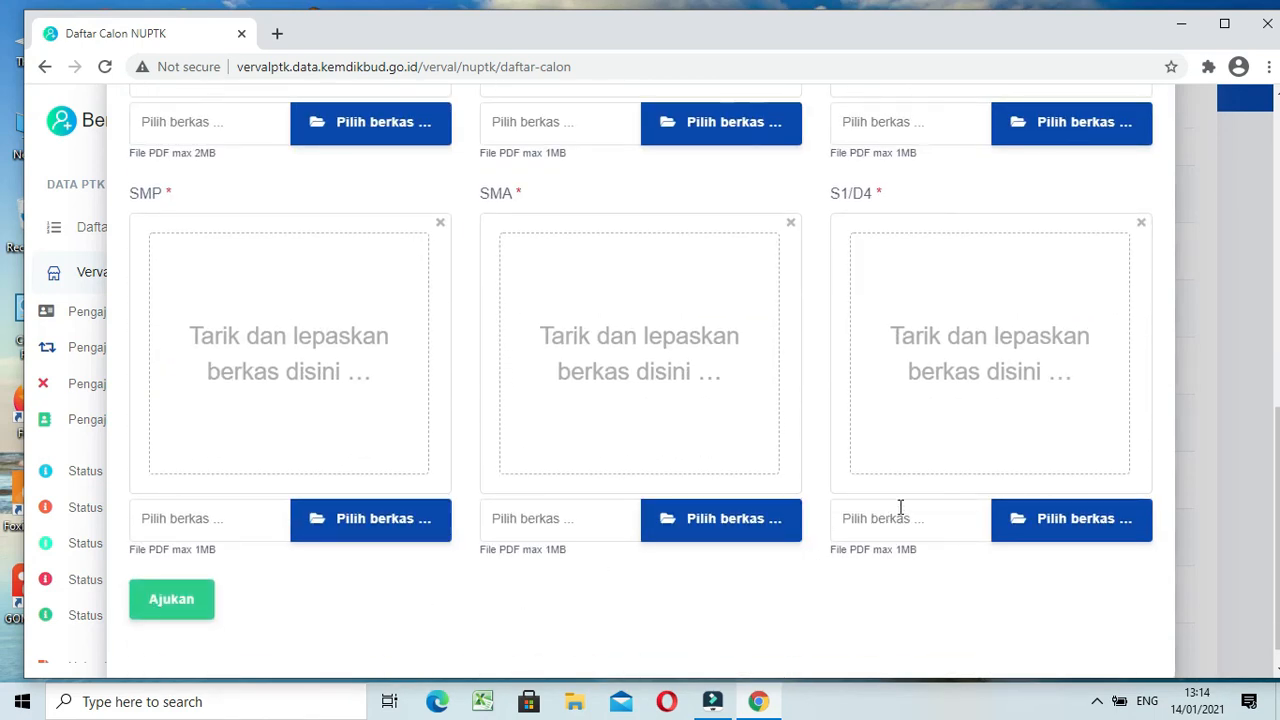
pyautogui.scroll(2, 1027, 446)
pyautogui.scroll(7, 1027, 446)
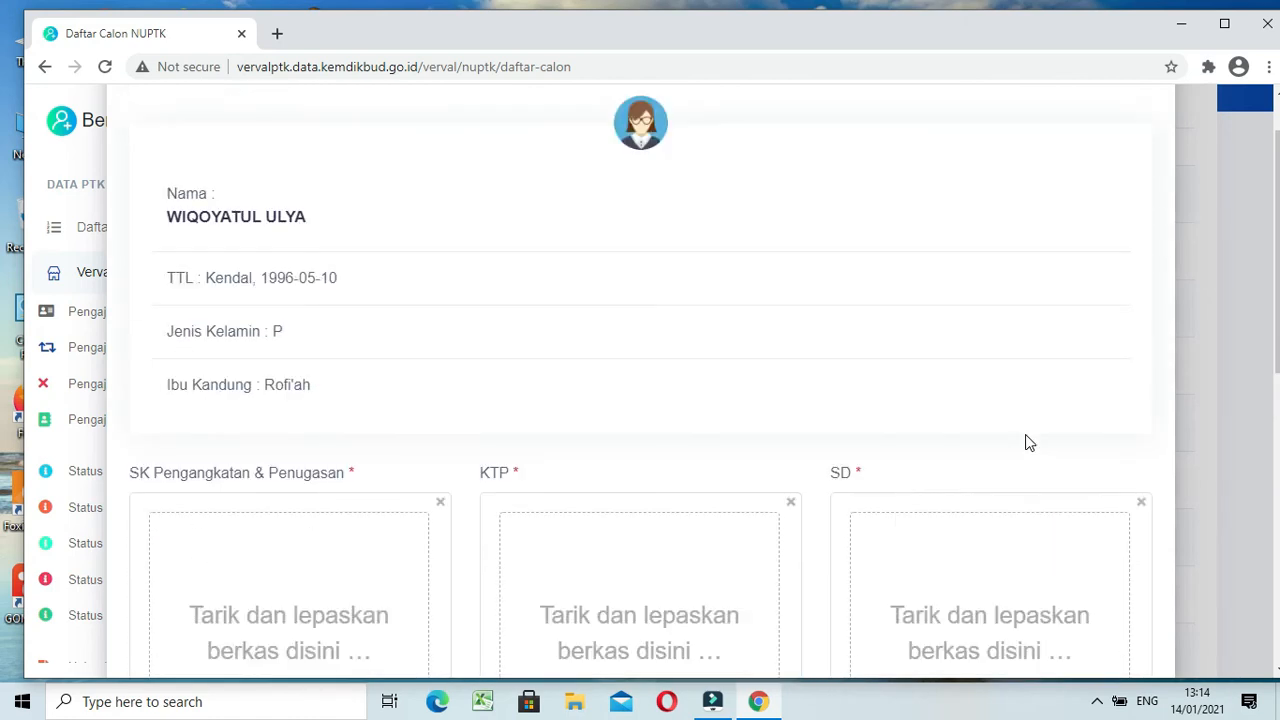
pyautogui.click(1143, 141)
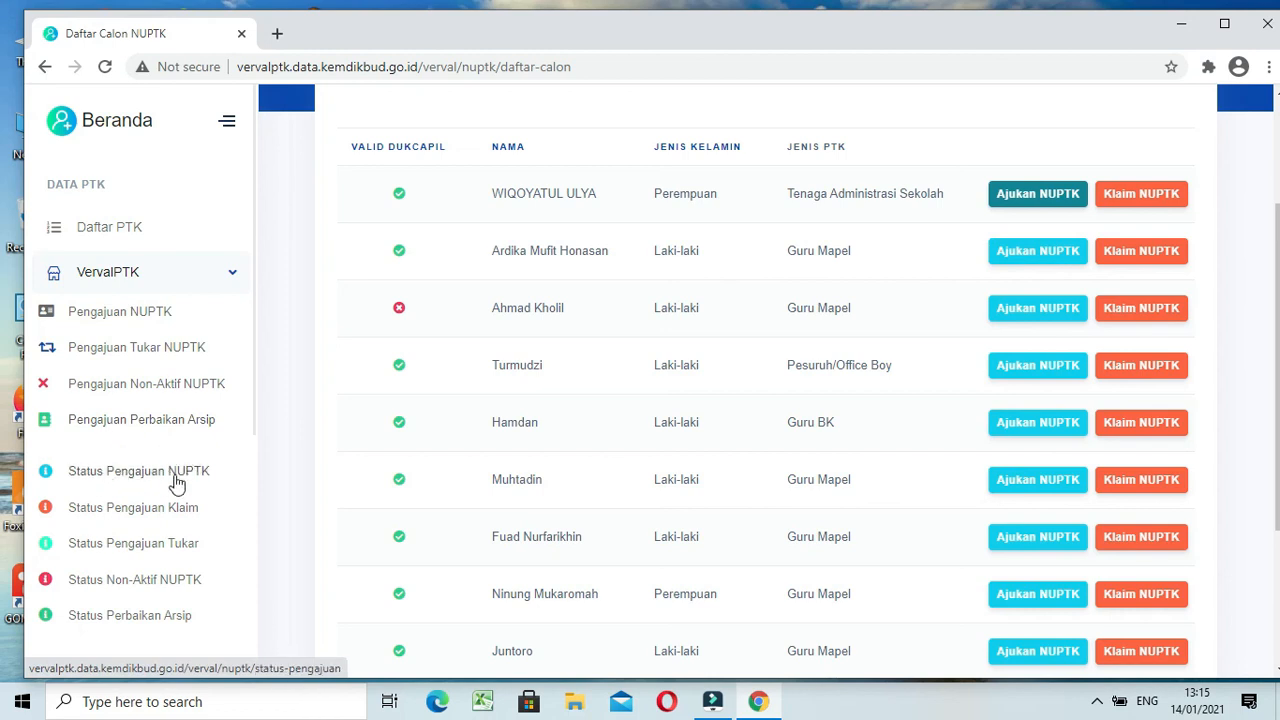
# Reopen the Status Pengajuan NUPTK page and check the approval stages of the listed applications
pyautogui.click(93, 480)
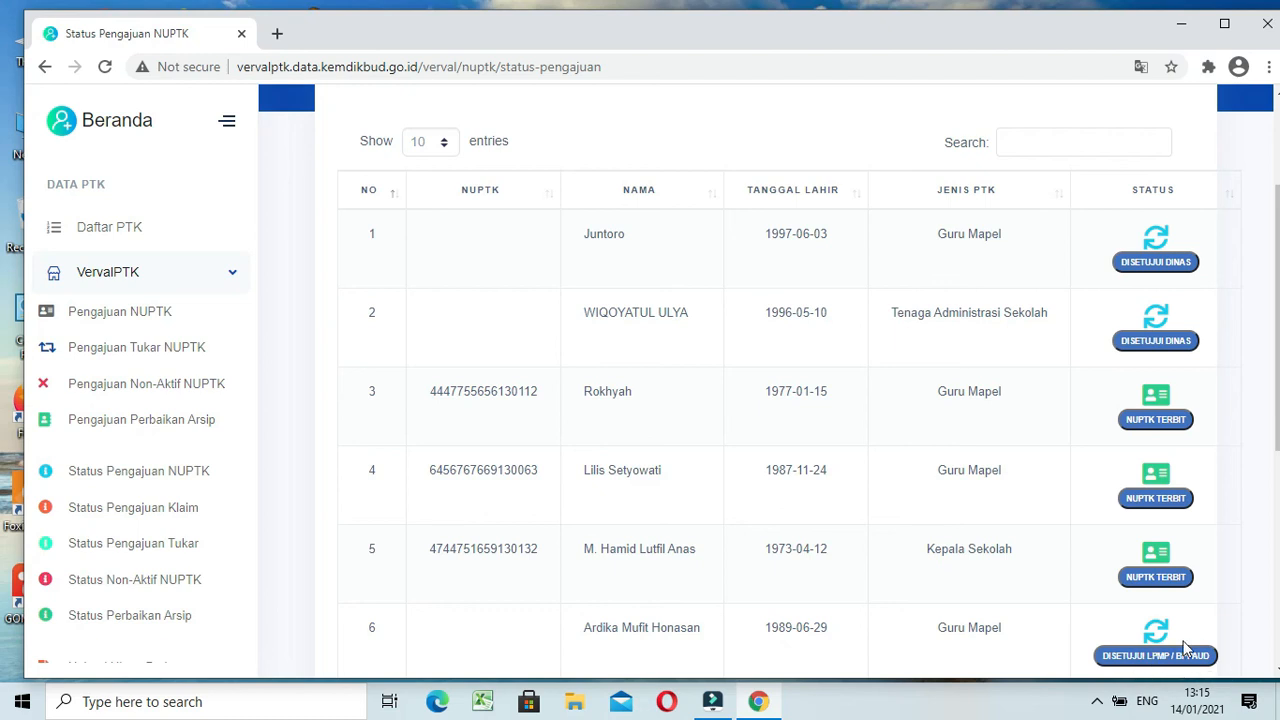
pyautogui.scroll(-1, 1186, 648)
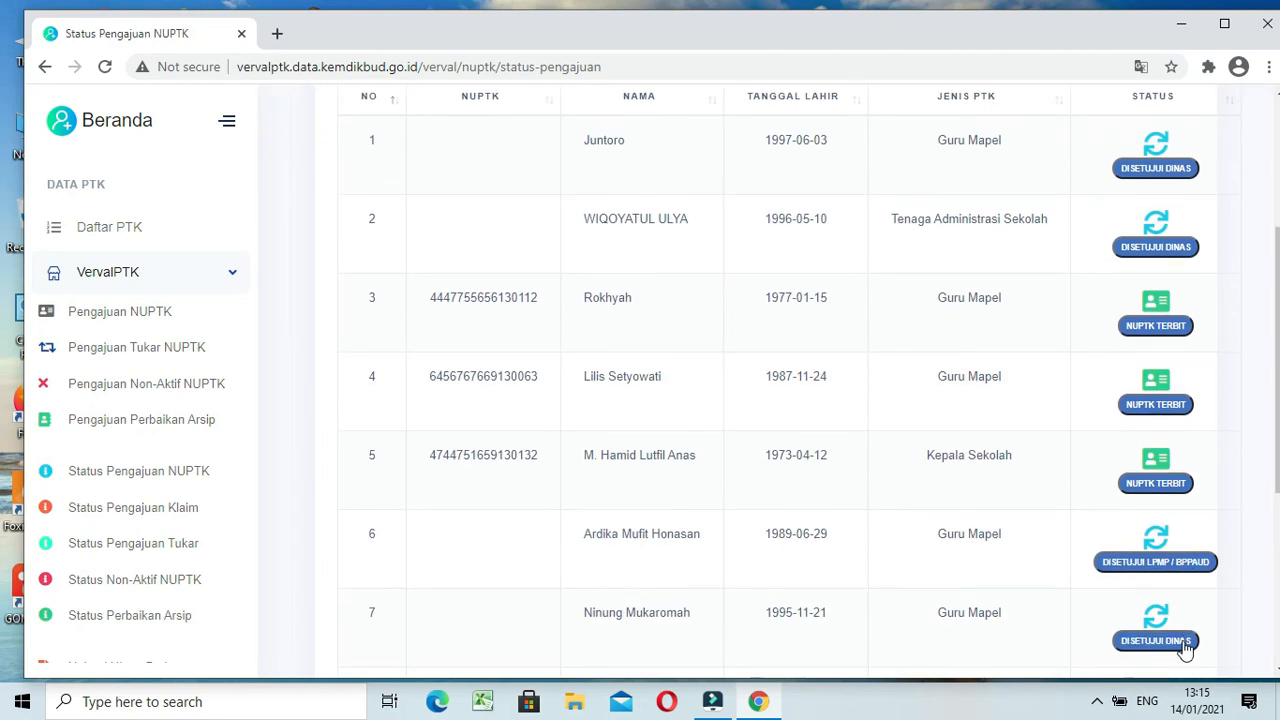